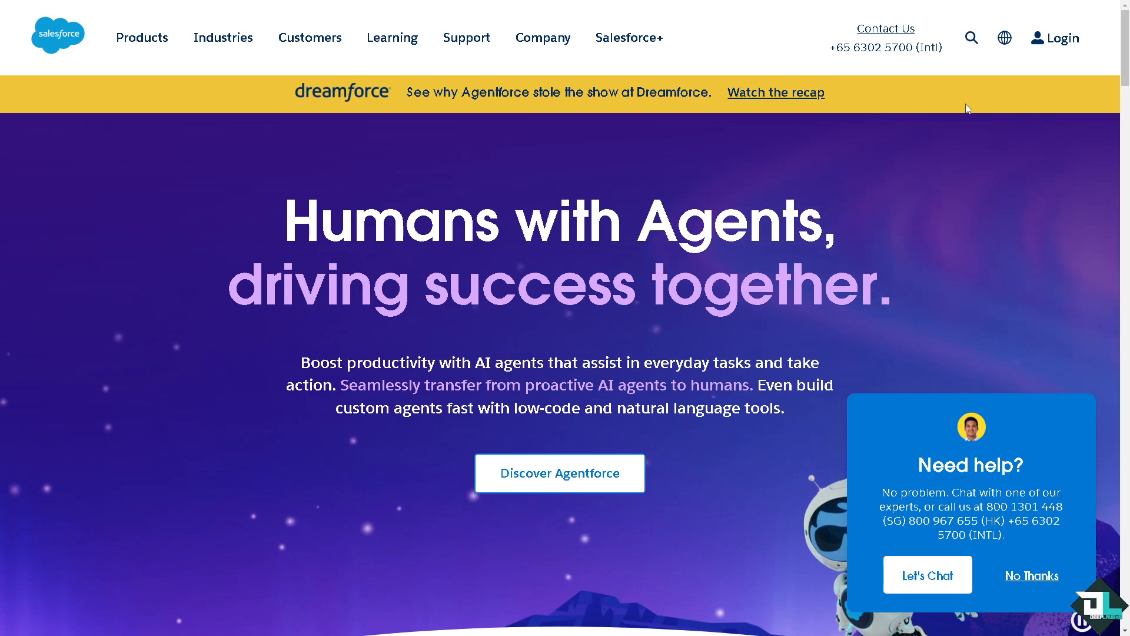
Step: Open the free trial sign-up form through the Salesforce product login page and decline the help chat offer
left_click(1065, 41)
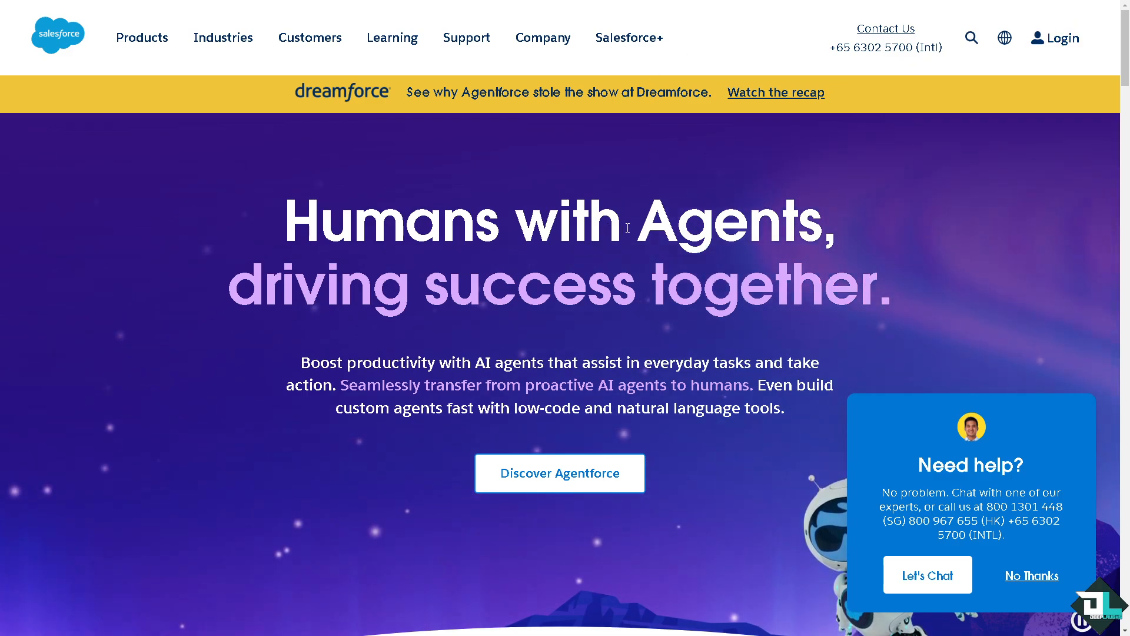
mouse_move(1071, 56)
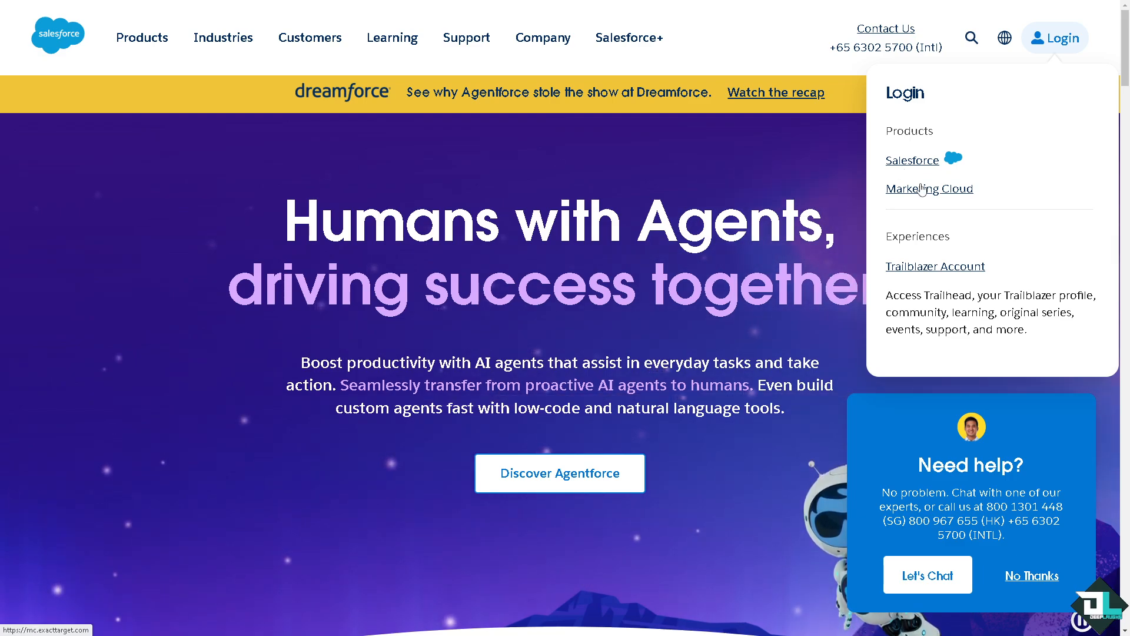
left_click(911, 161)
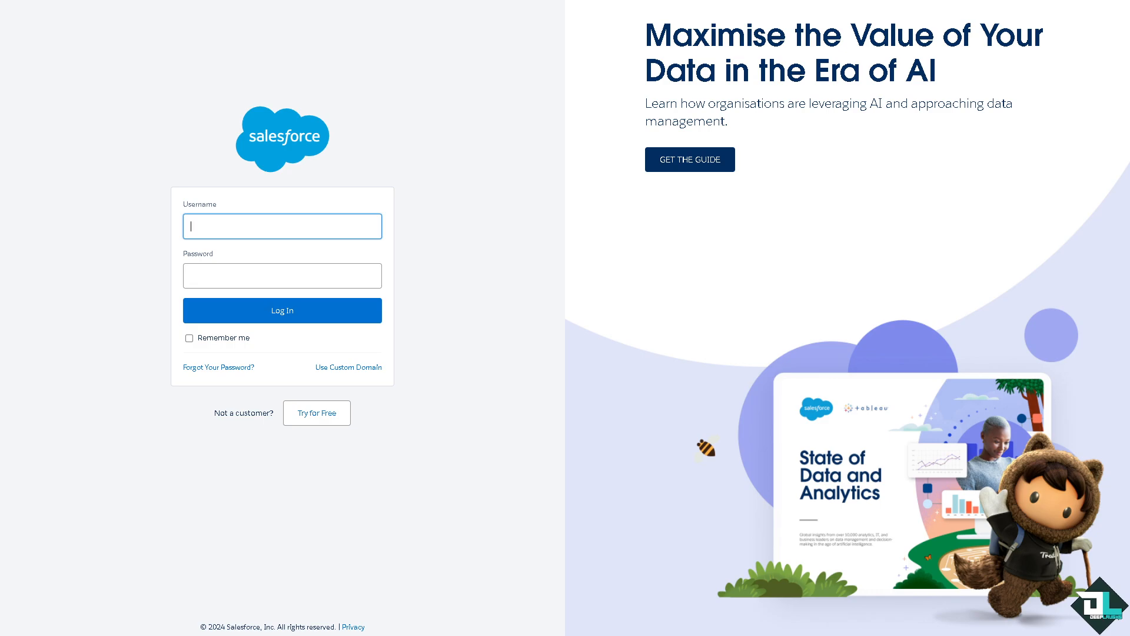
left_click(330, 419)
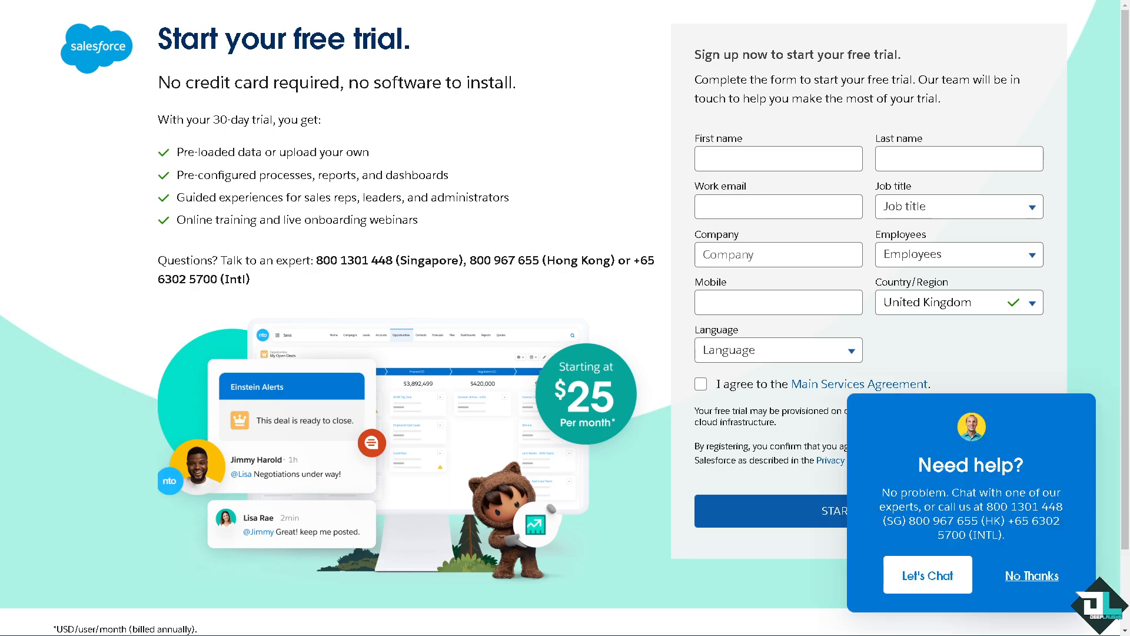
left_click(1032, 576)
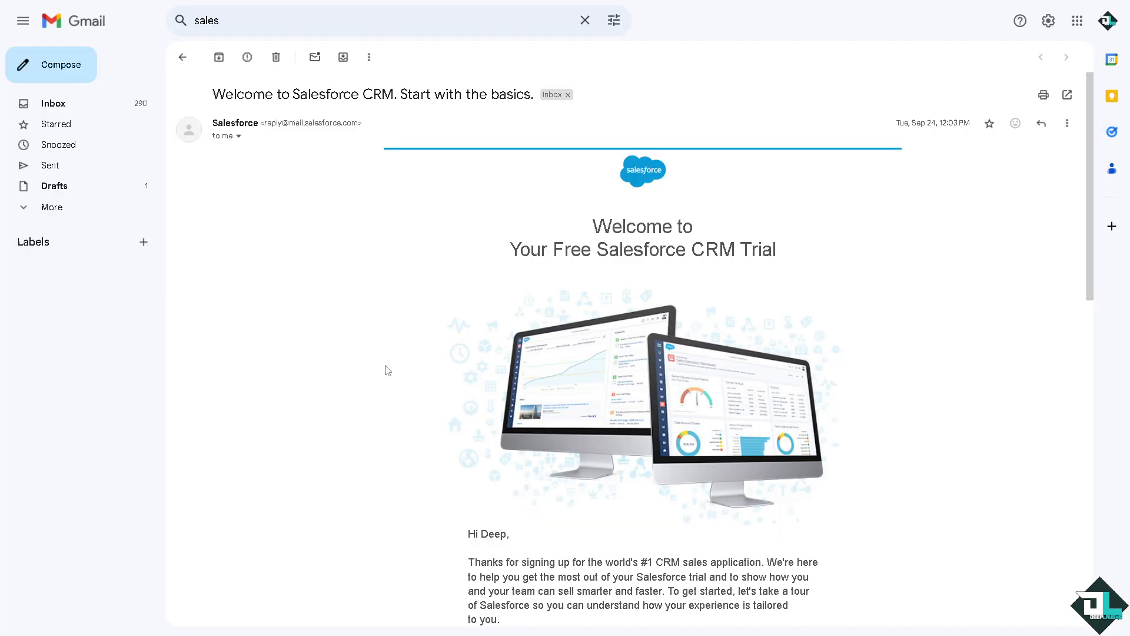
Step: Switch to Gmail and read through the Salesforce CRM trial welcome email
scroll(389, 368, "down", 3)
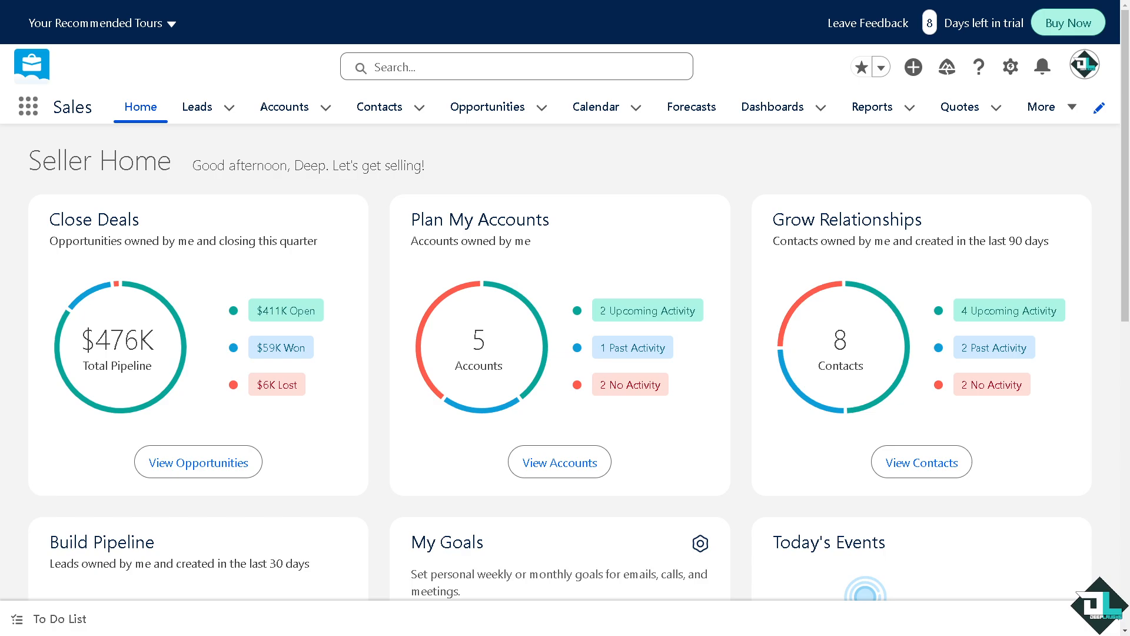
Step: Switch to the Salesforce Sales app and look through the Leads shortcuts and the full list of apps and items in the App Launcher
left_click(230, 112)
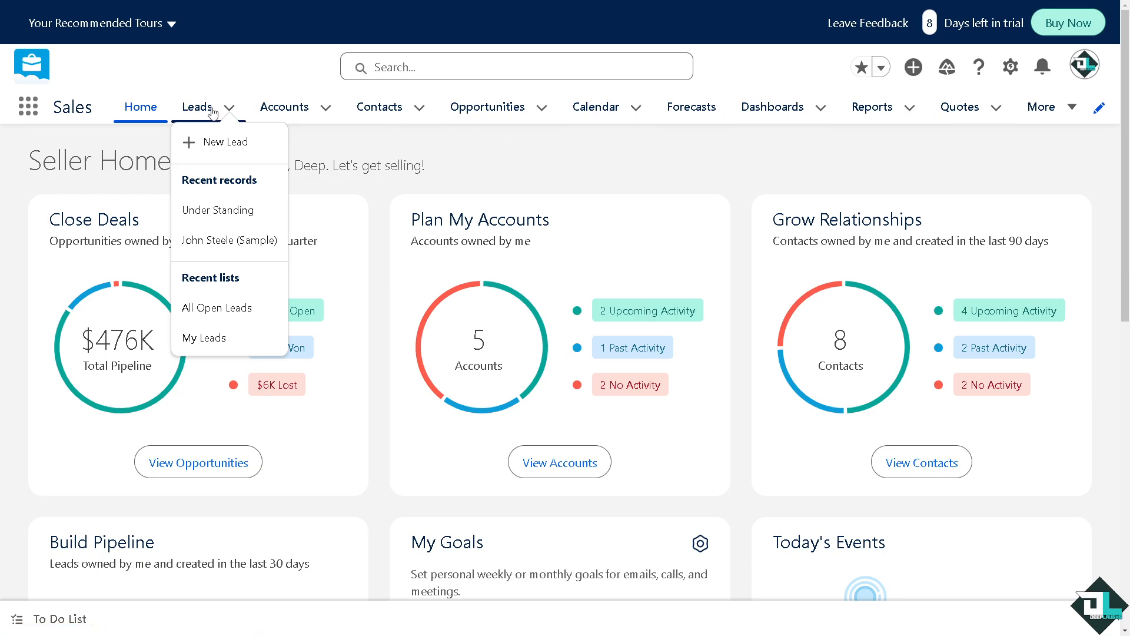
left_click(31, 111)
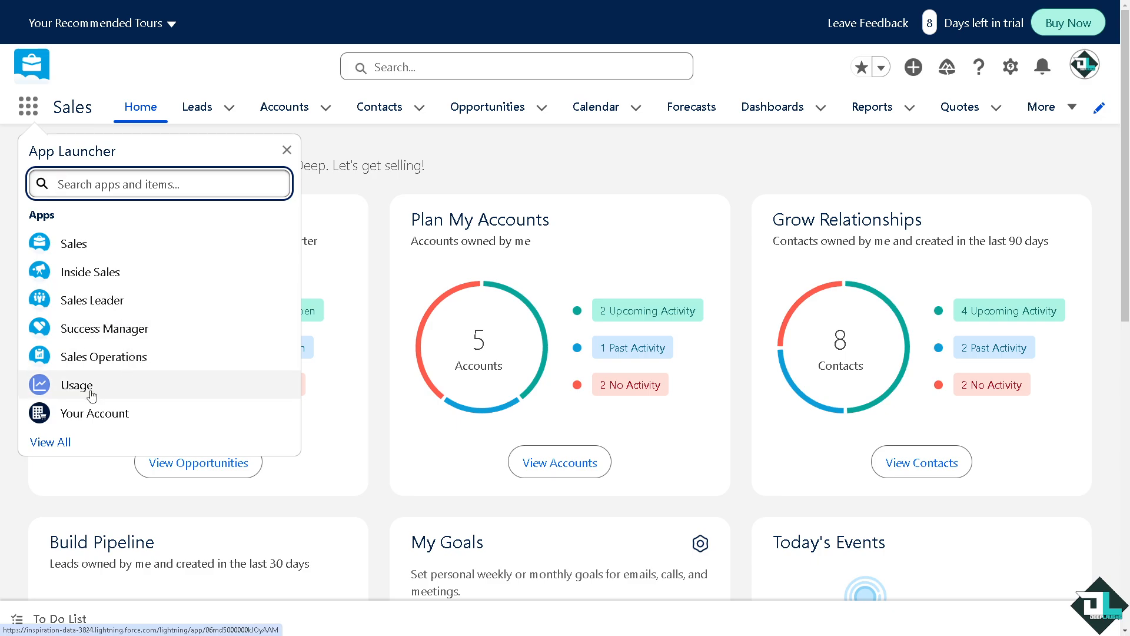
left_click(63, 443)
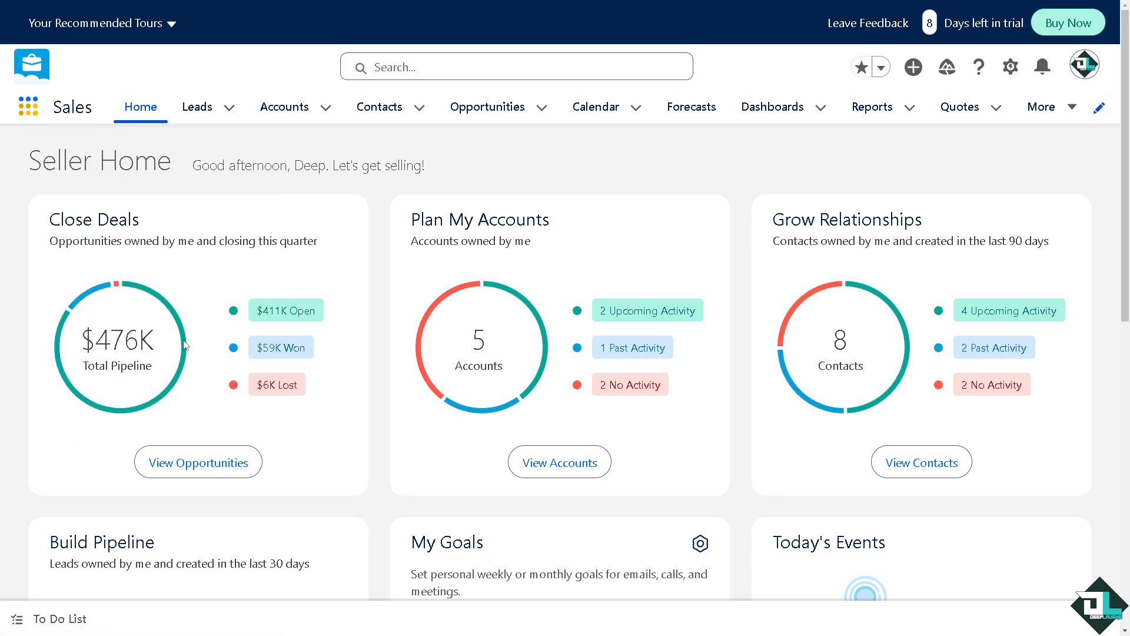
scroll(229, 286, "down", 3)
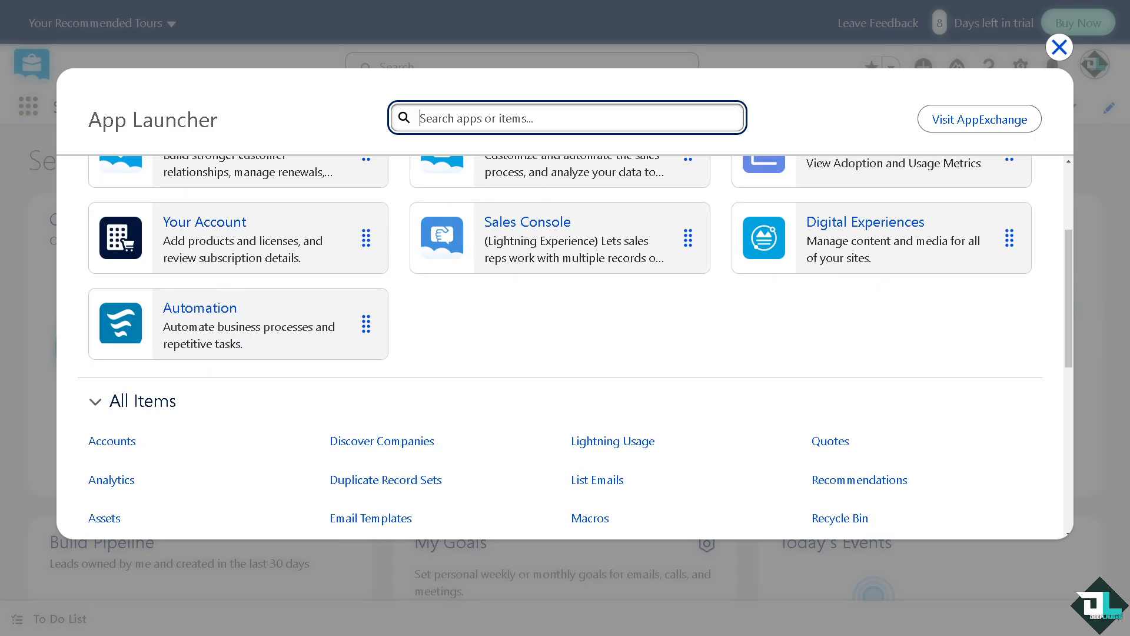
Step: Visit the AppExchange website from the App Launcher and browse its sponsored solutions, customer stories and resources
left_click(966, 127)
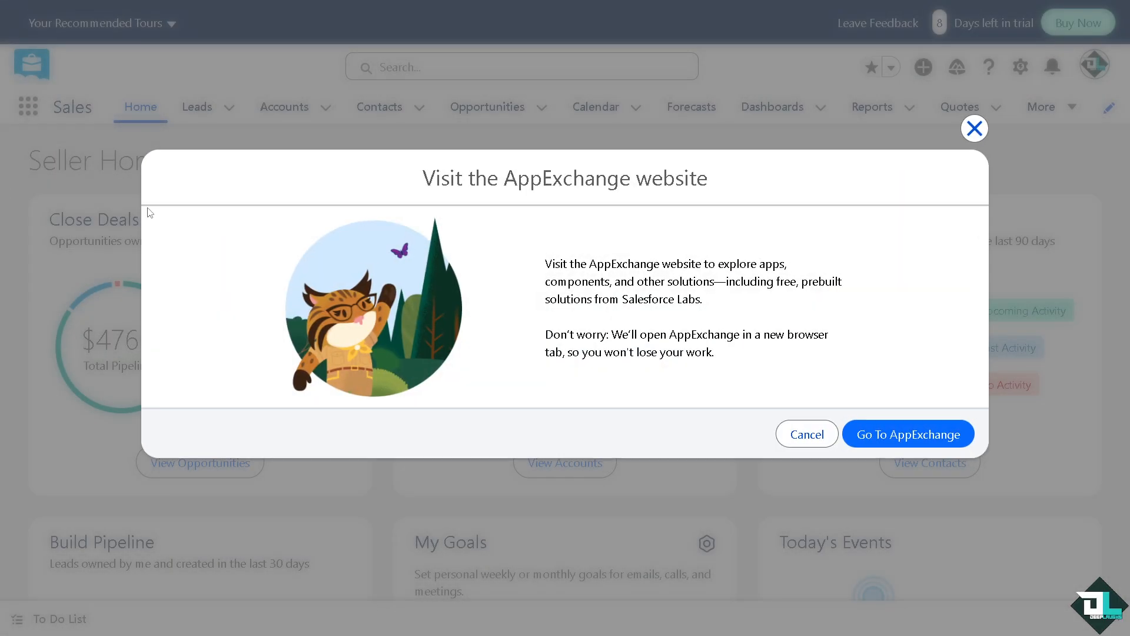
left_click(886, 430)
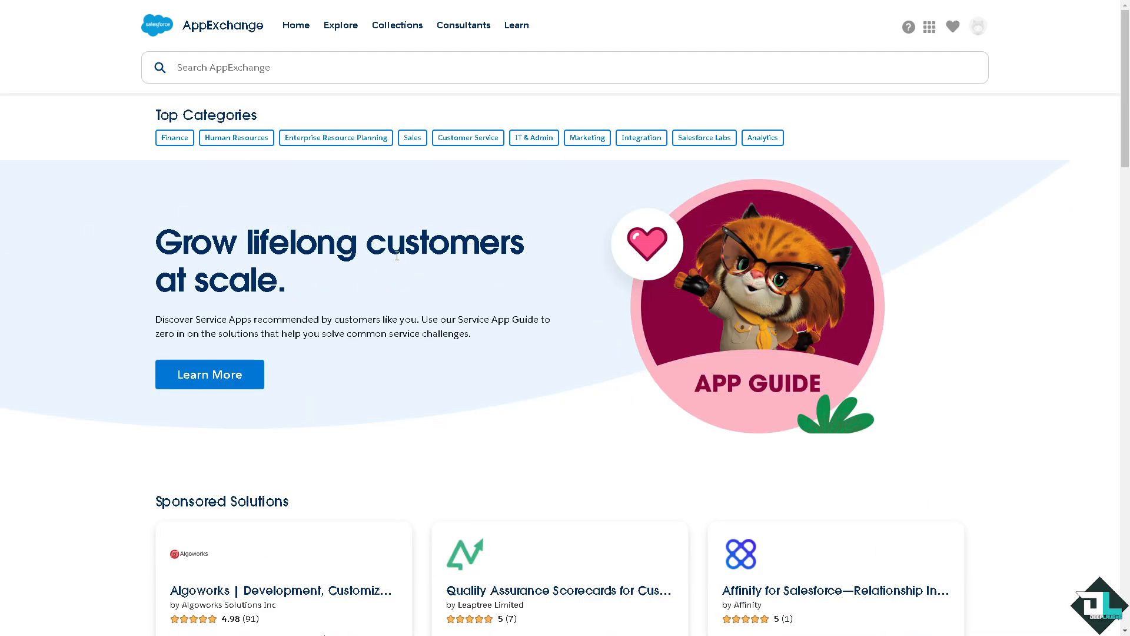
scroll(397, 256, "down", 3)
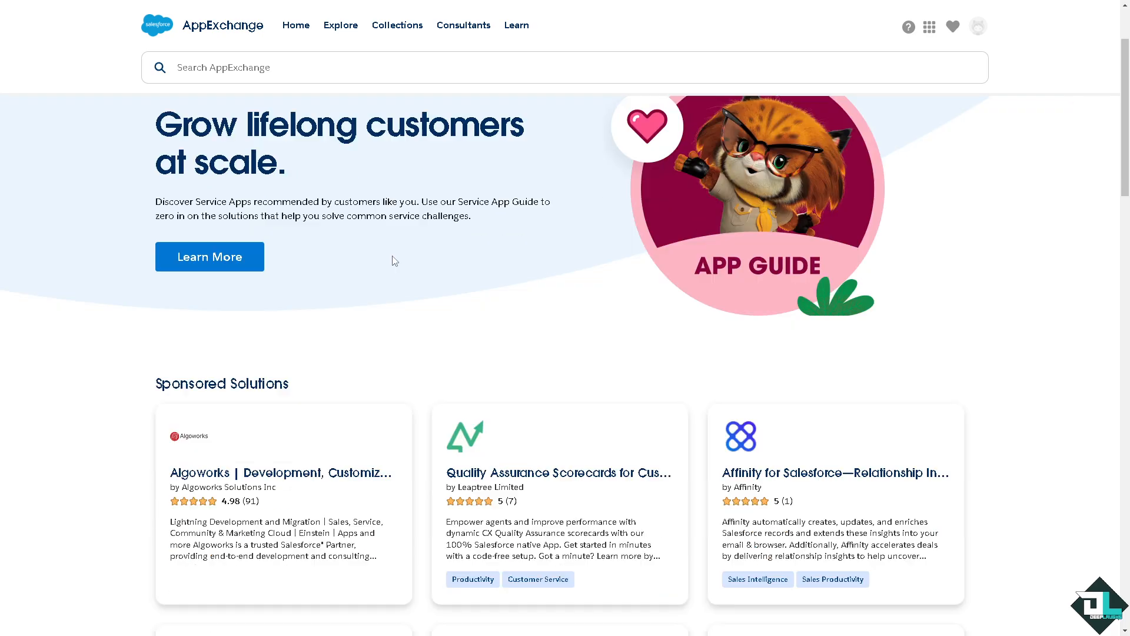
scroll(394, 256, "down", 15)
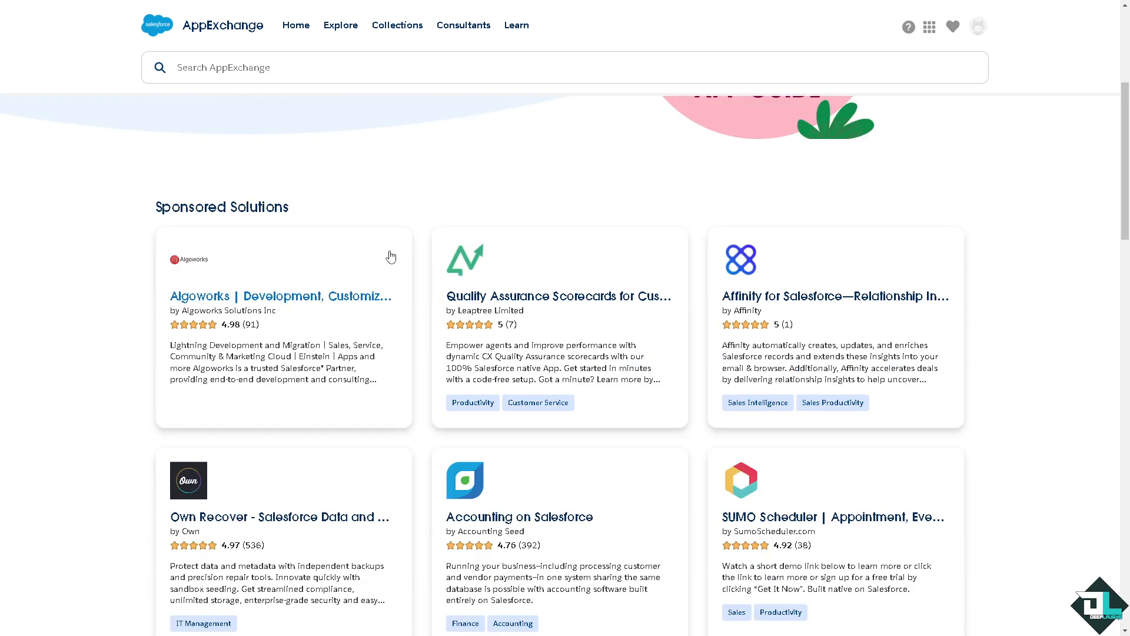
scroll(387, 257, "down", 12)
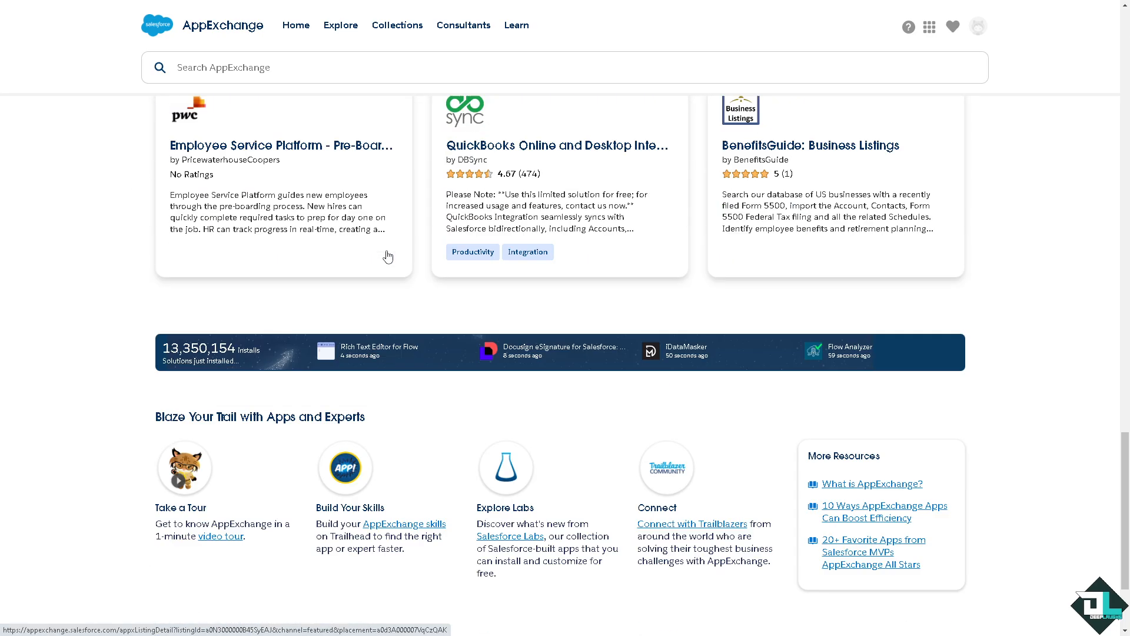
scroll(347, 91, "up", 17)
scroll(325, 99, "up", 15)
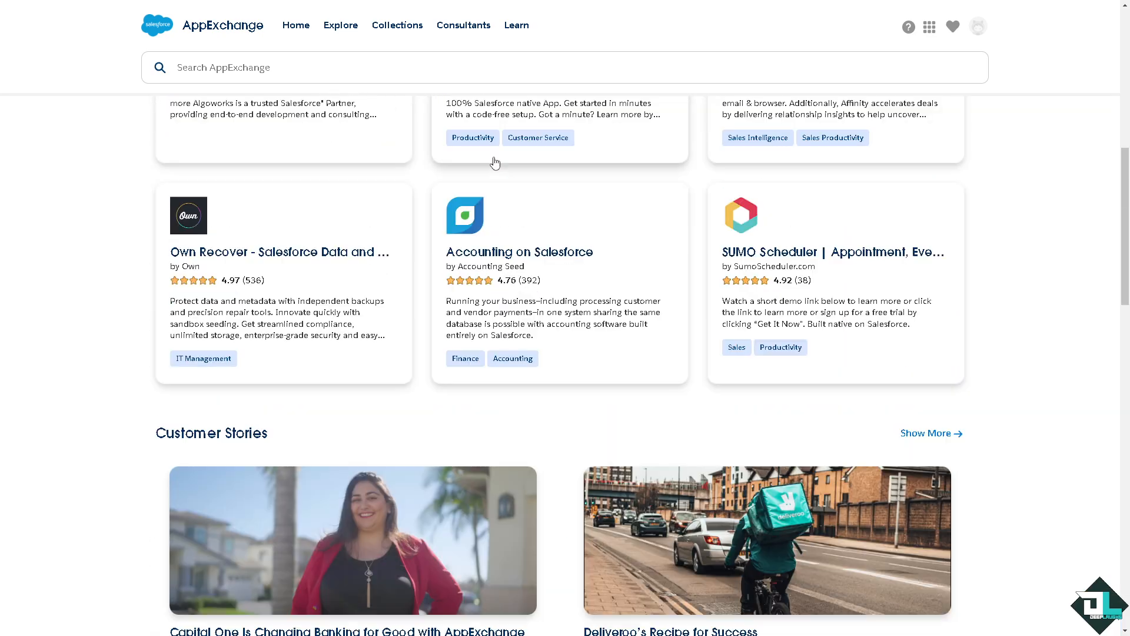
scroll(298, 162, "up", 4)
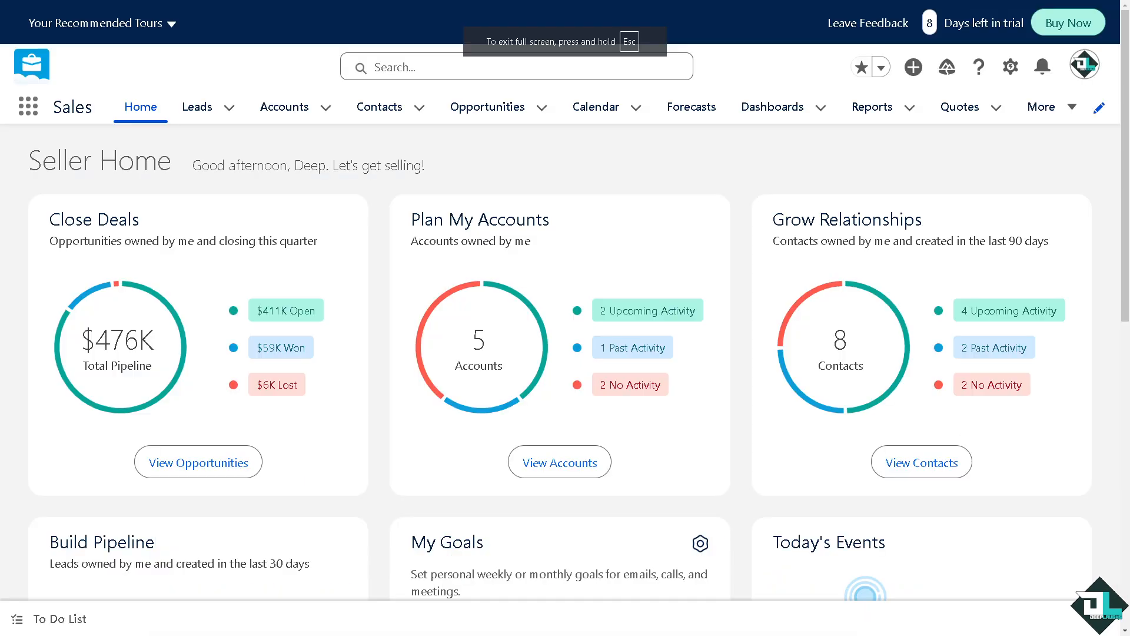
Step: Return to the Sales app's home page and look at the suggestions offered by the global search
left_click(439, 64)
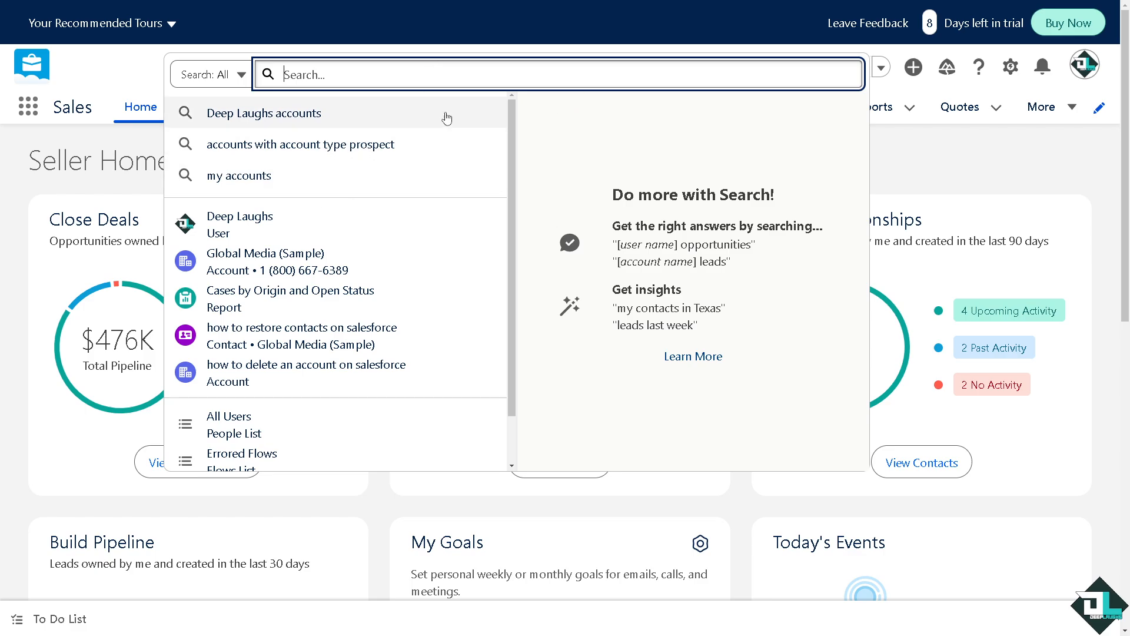
left_click(22, 168)
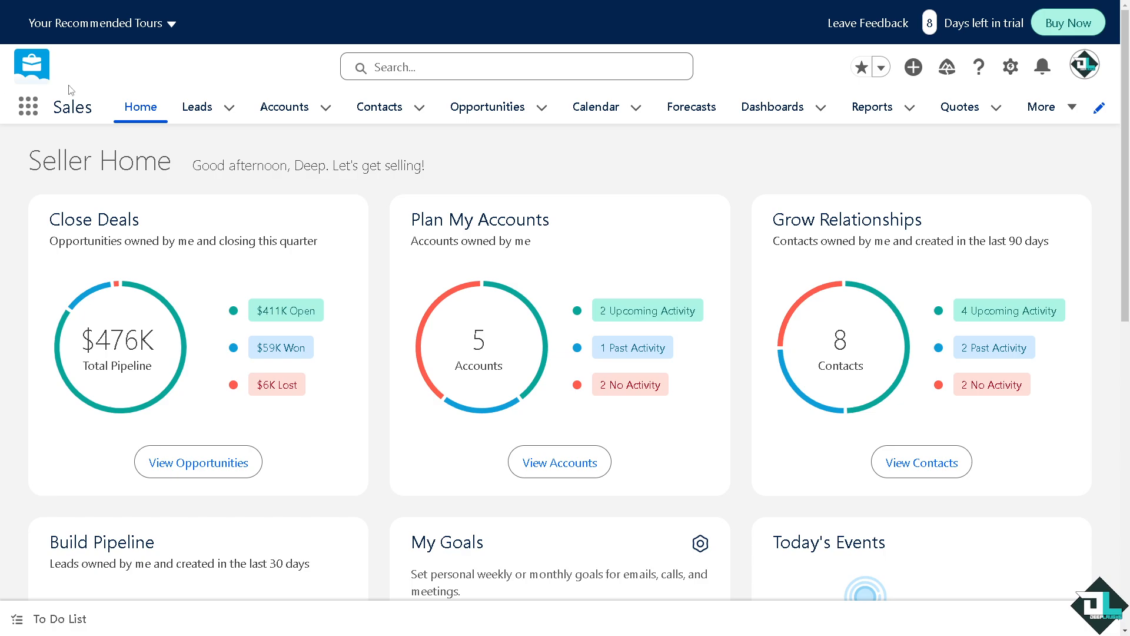
Step: Review the details of the Global Media (Sample) account and view the recently viewed opportunities
left_click(333, 112)
left_click(280, 211)
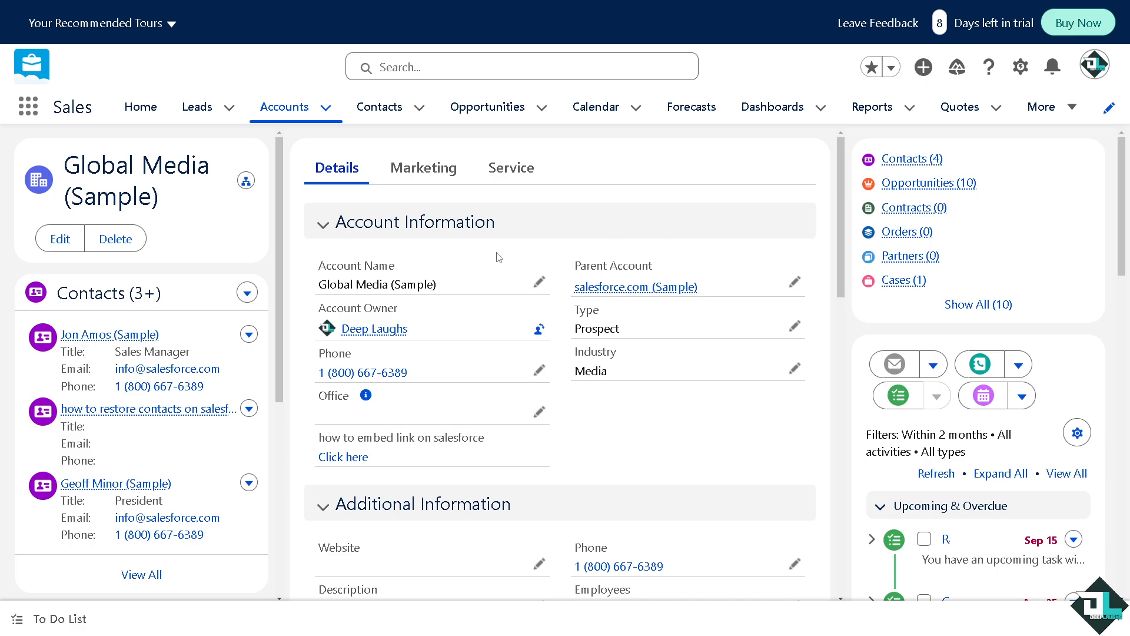
scroll(553, 261, "down", 3)
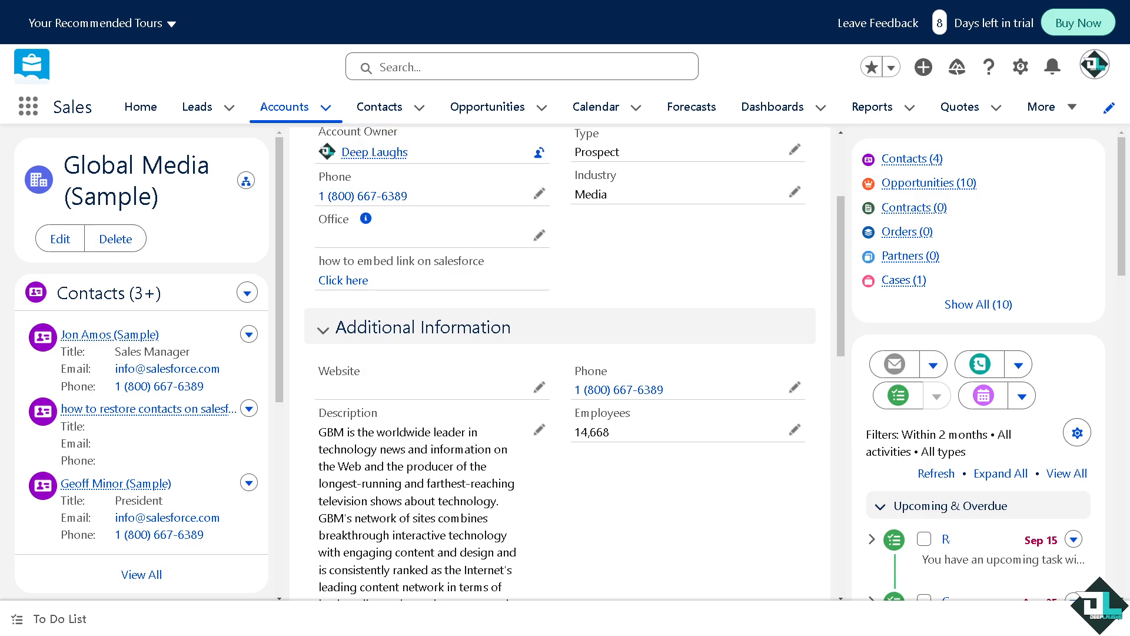
left_click(518, 108)
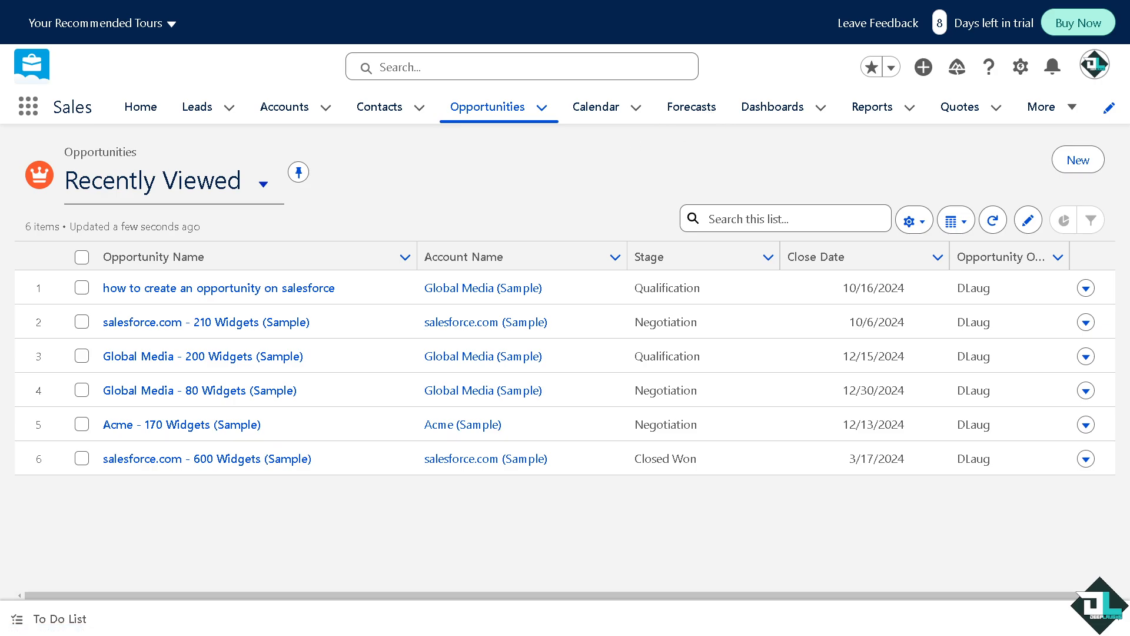
Step: Create a dashboard in the Private Dashboards folder with "how to use salesforce" as both its name and description
left_click(785, 115)
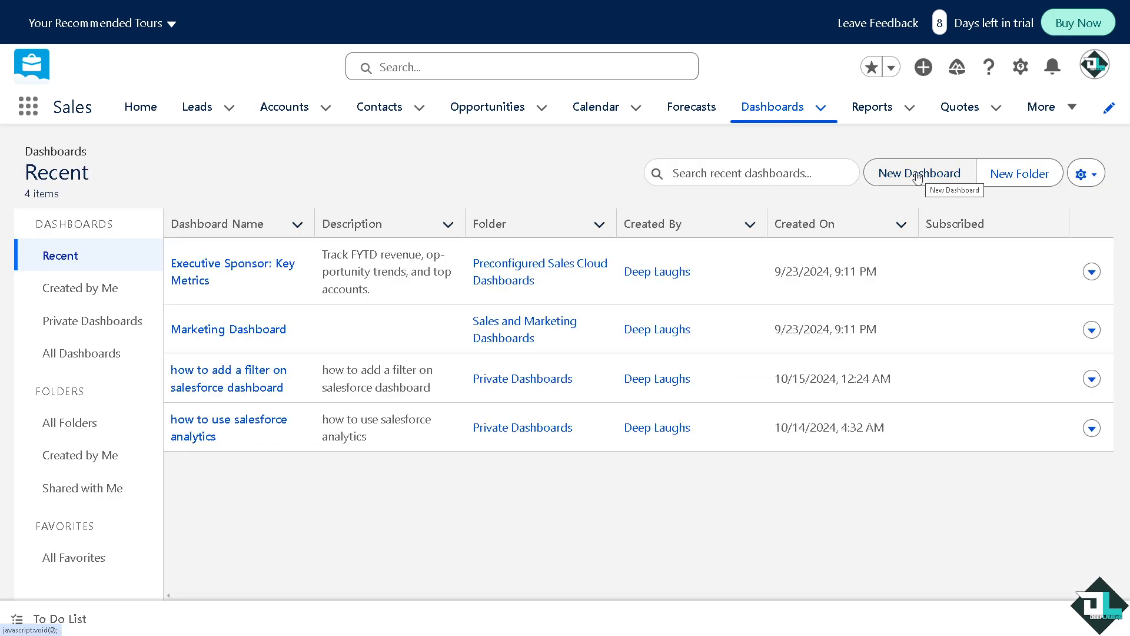
left_click(920, 174)
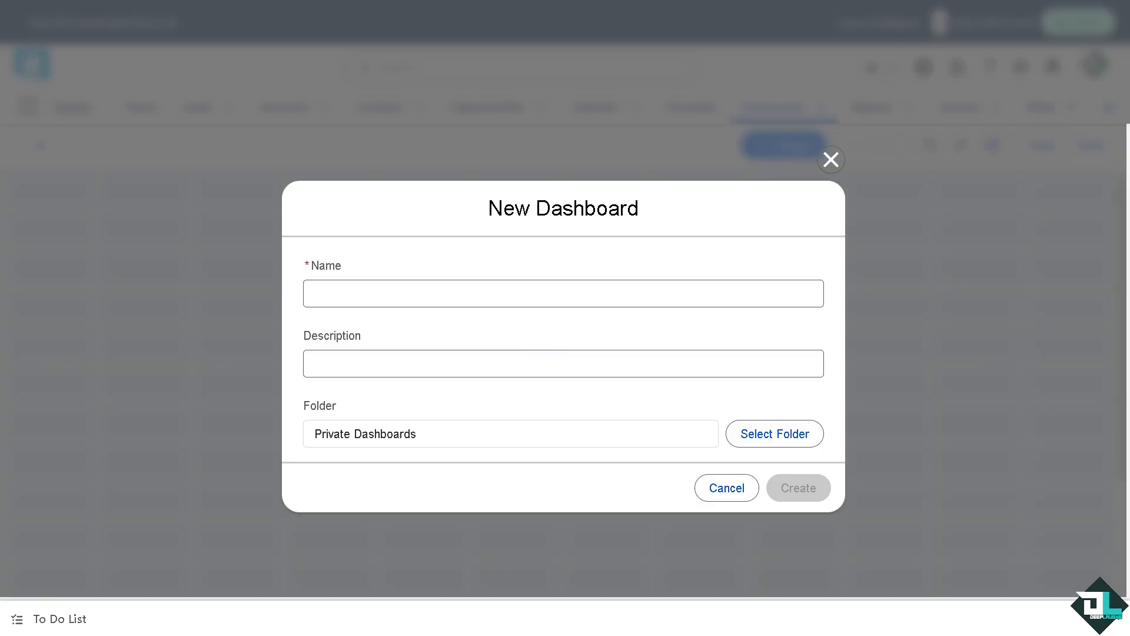
left_click(376, 285)
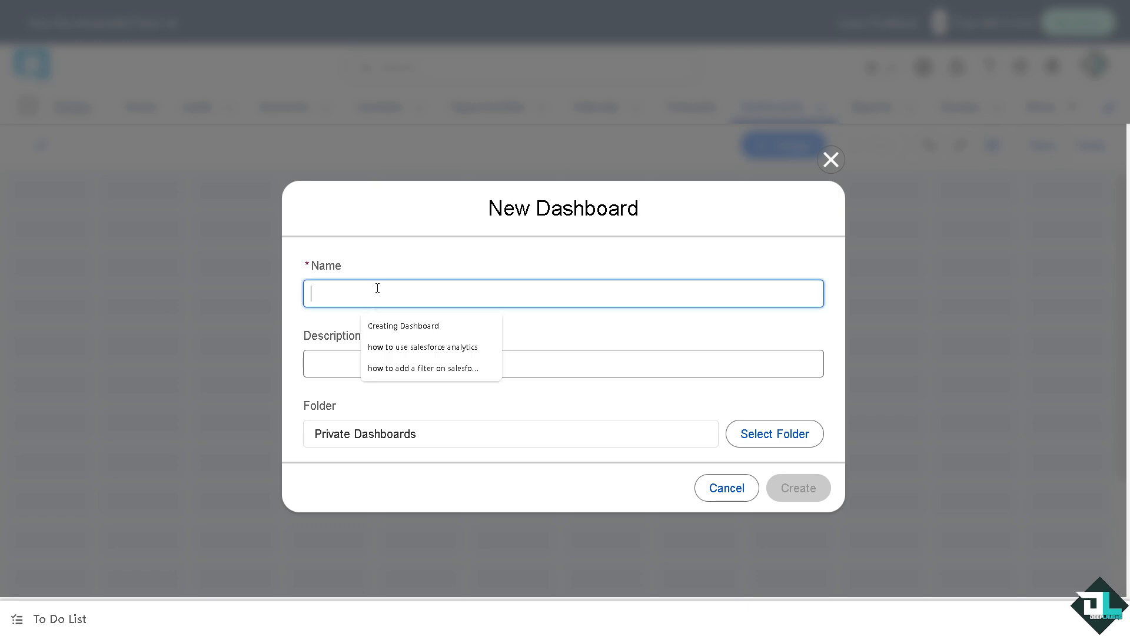
type("how to use salesforce")
left_click(346, 355)
type("how to use salesforce")
key("Tab")
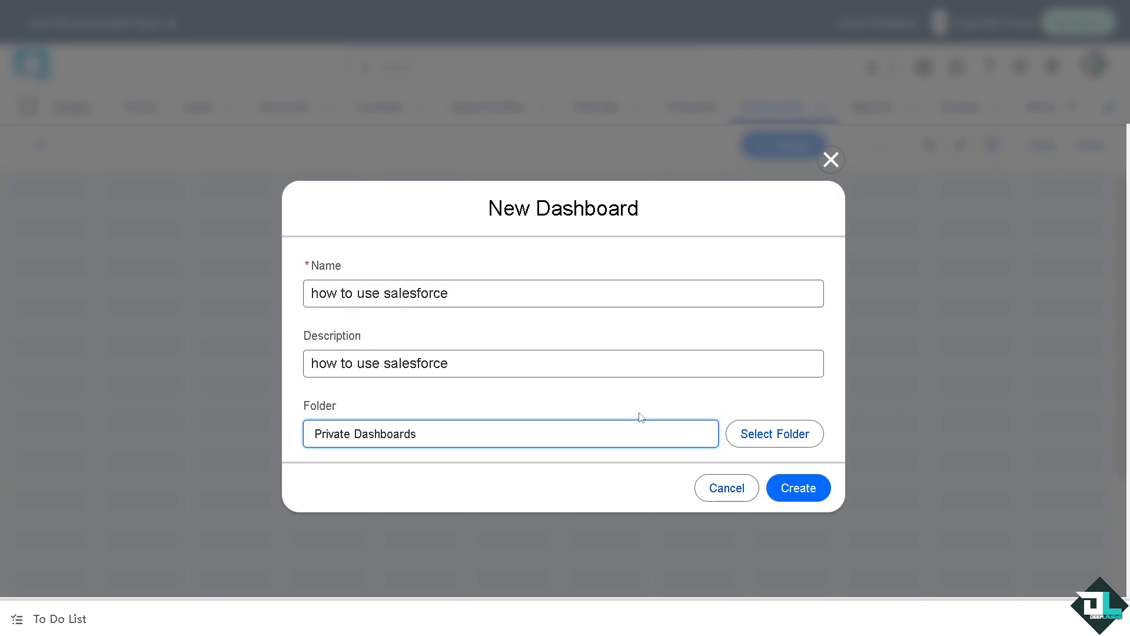
left_click(792, 480)
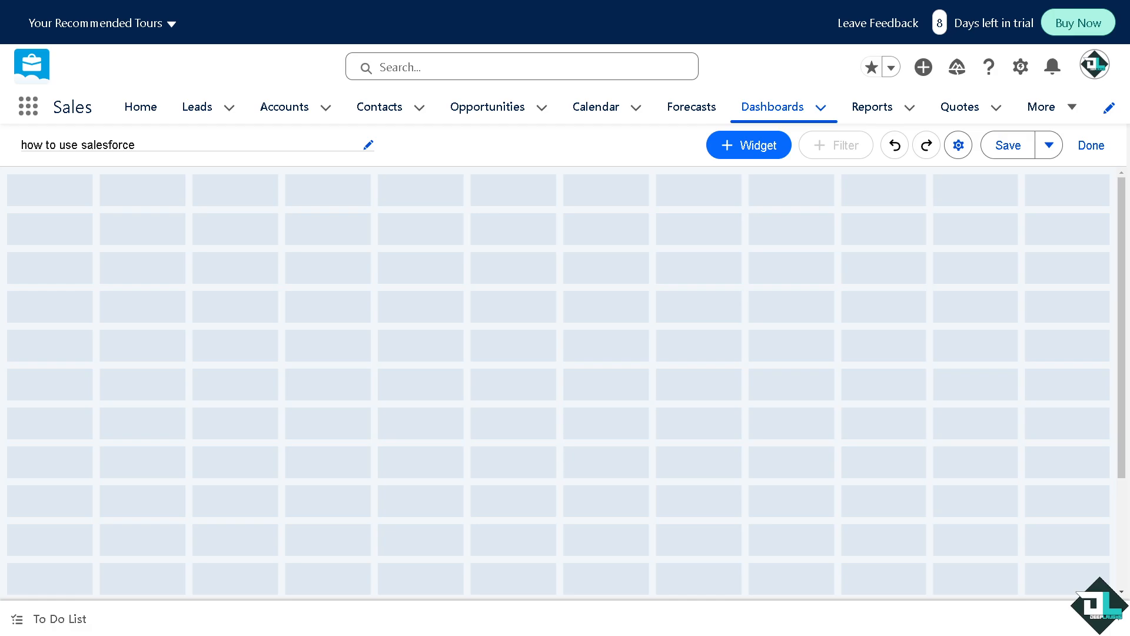
Step: Add a donut chart widget to the dashboard based on the Activities by Salesperson report from the reports created by me
left_click(730, 148)
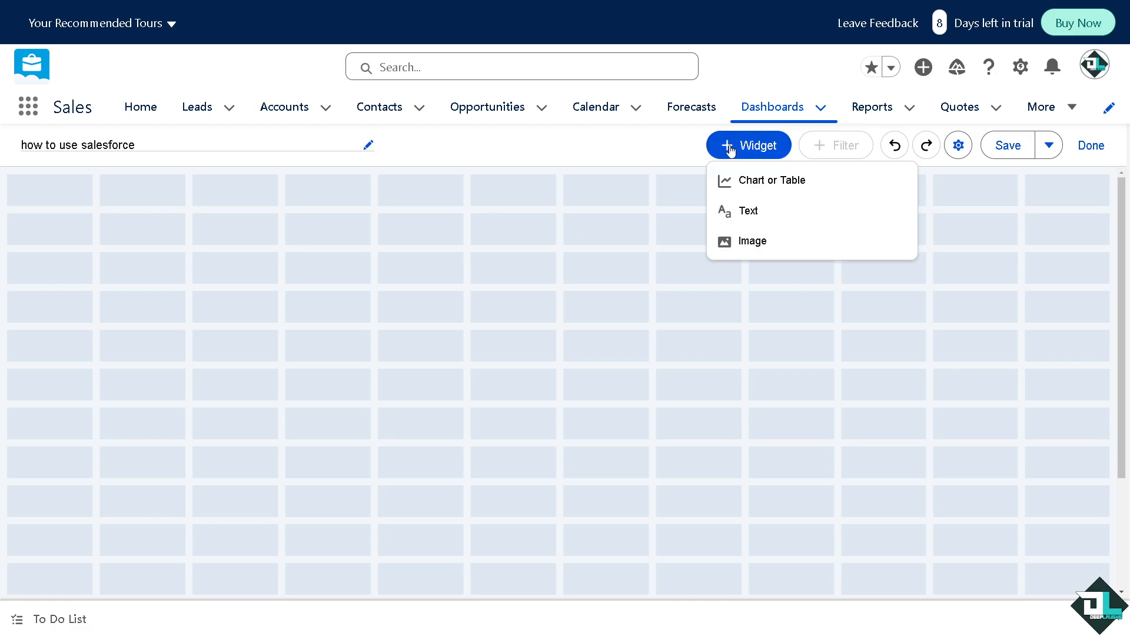
left_click(775, 184)
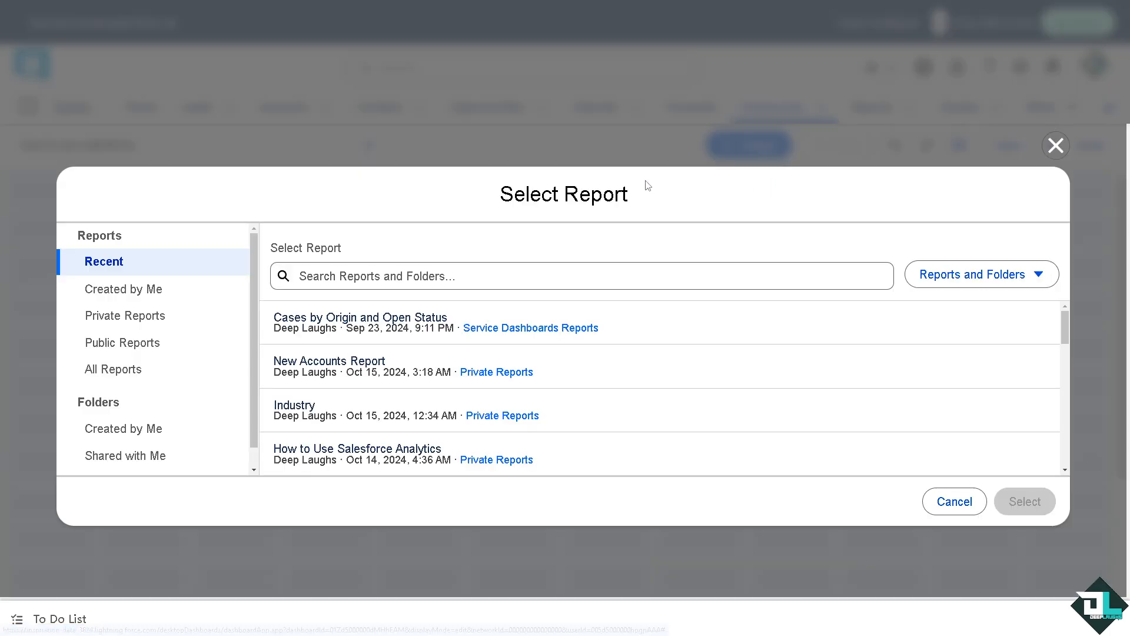
left_click(156, 289)
left_click(382, 331)
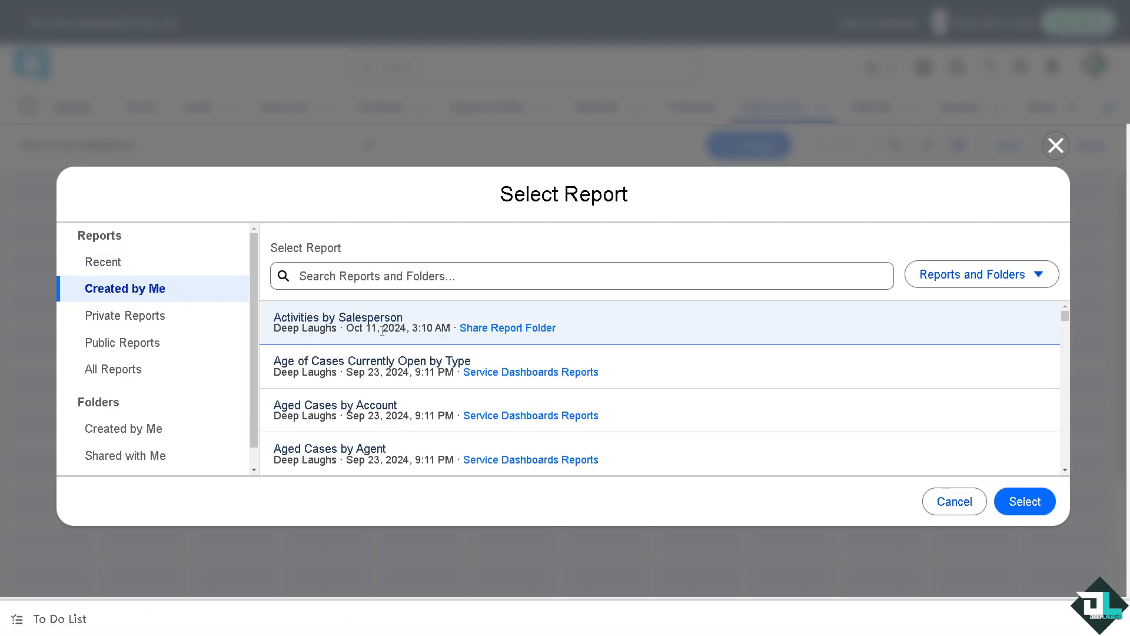
left_click(1024, 501)
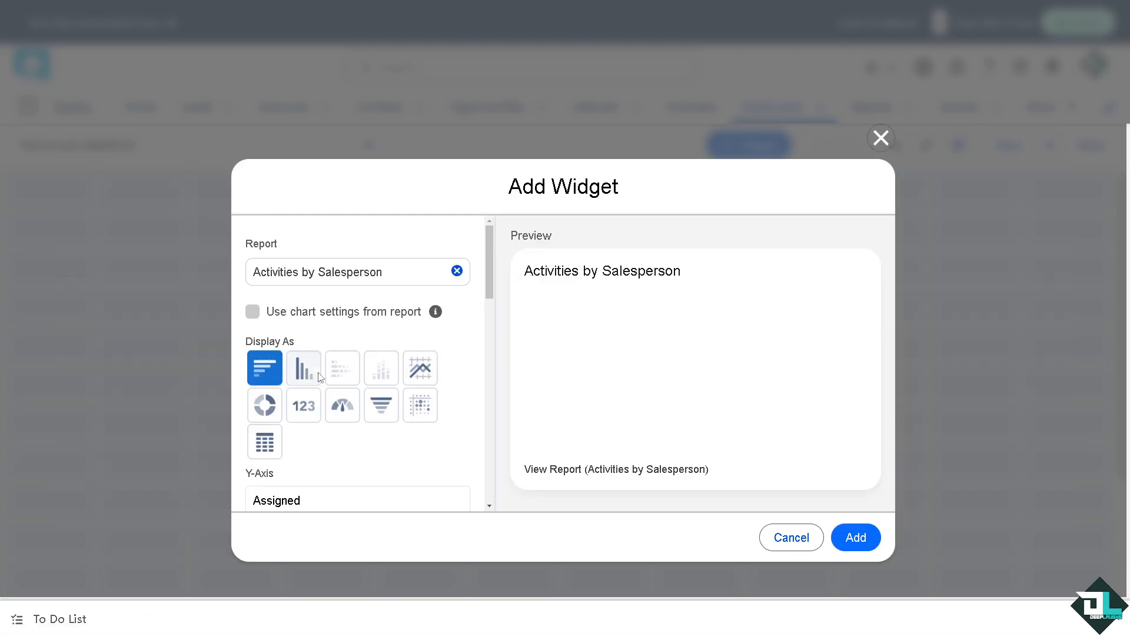
left_click(265, 405)
left_click(858, 538)
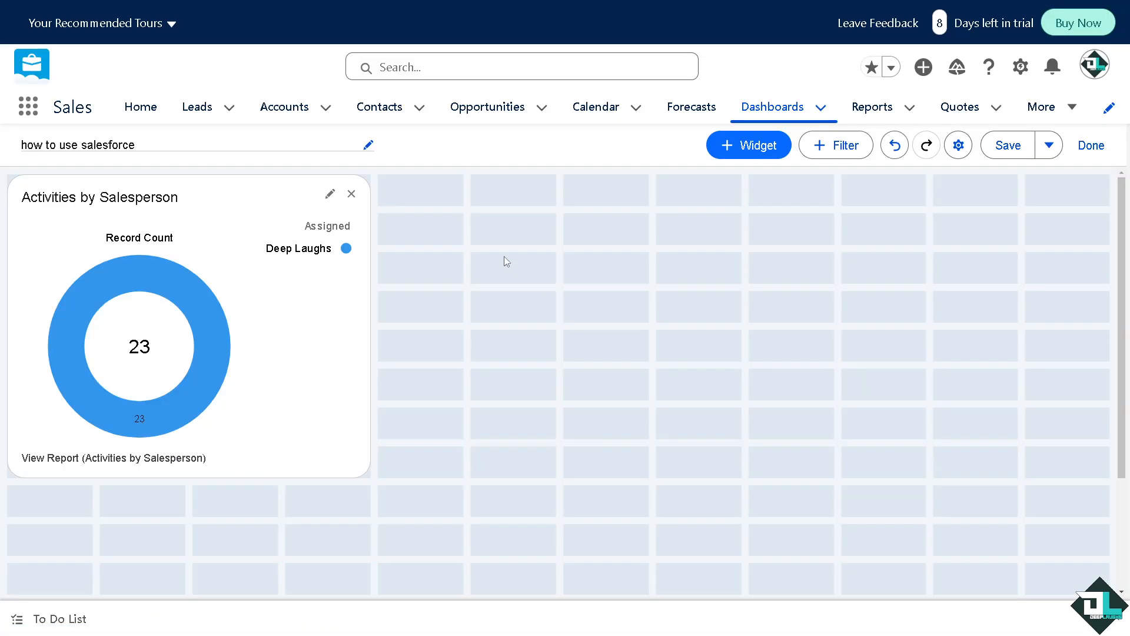
Step: Add an image widget to the dashboard and dismiss the error message
left_click(747, 145)
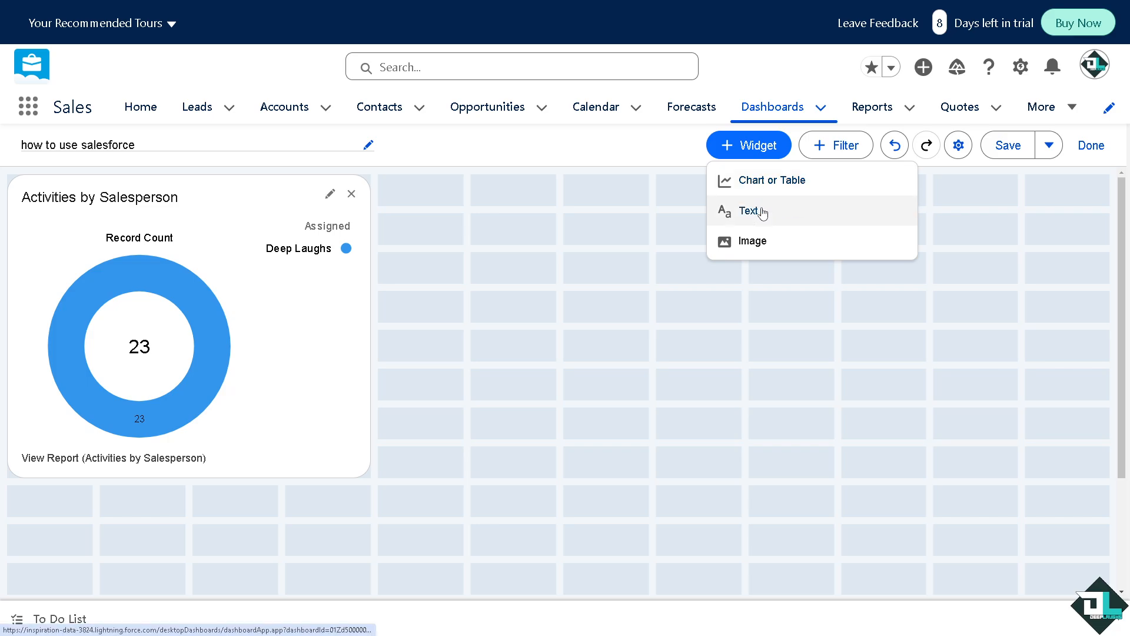
left_click(752, 240)
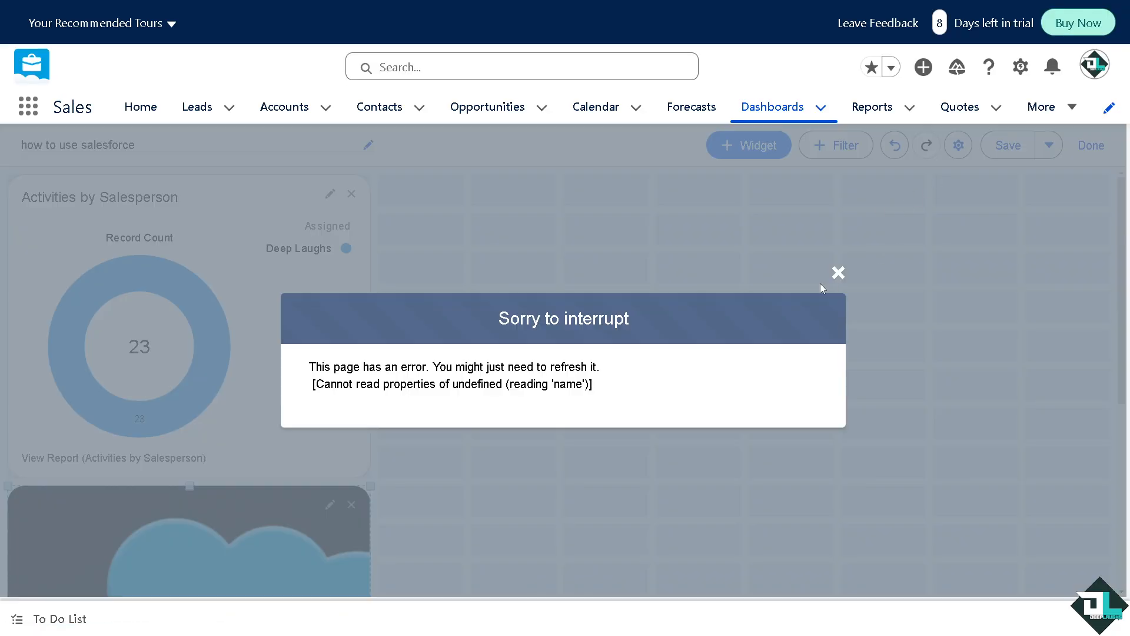
left_click(837, 272)
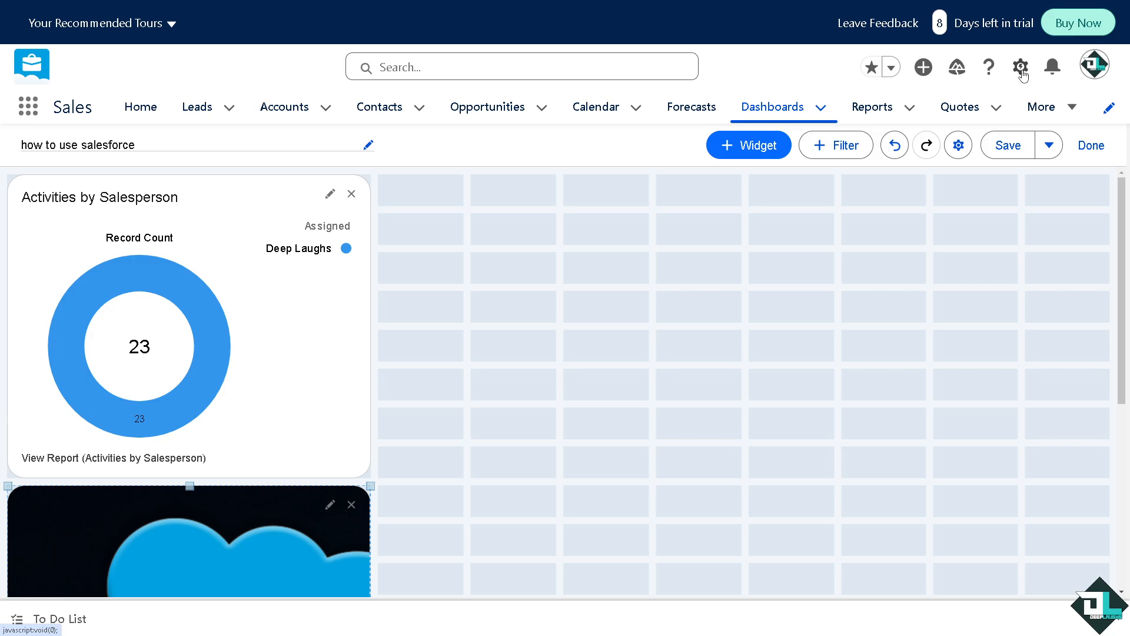
Step: Open Setup and look over its home page down to the most recently used items
left_click(1023, 75)
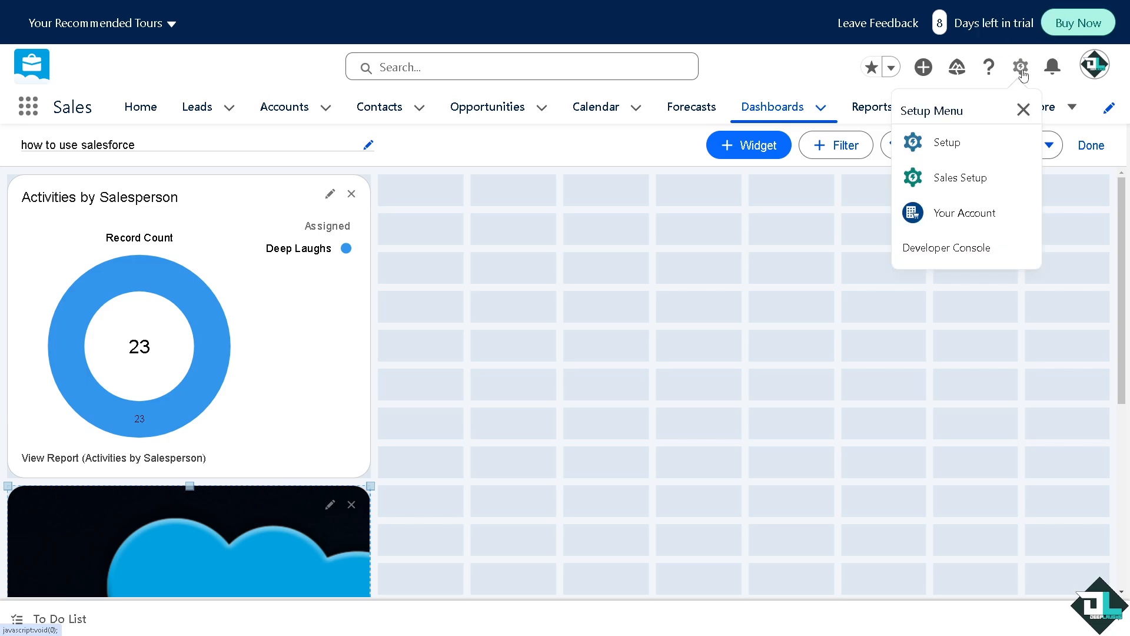
left_click(960, 146)
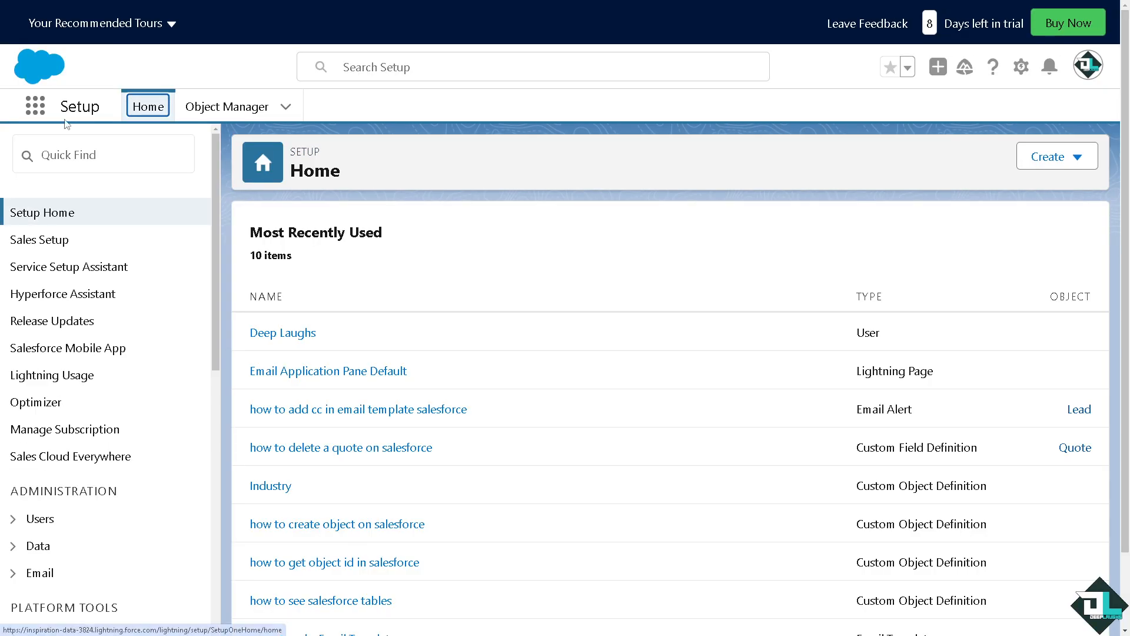
left_click(65, 158)
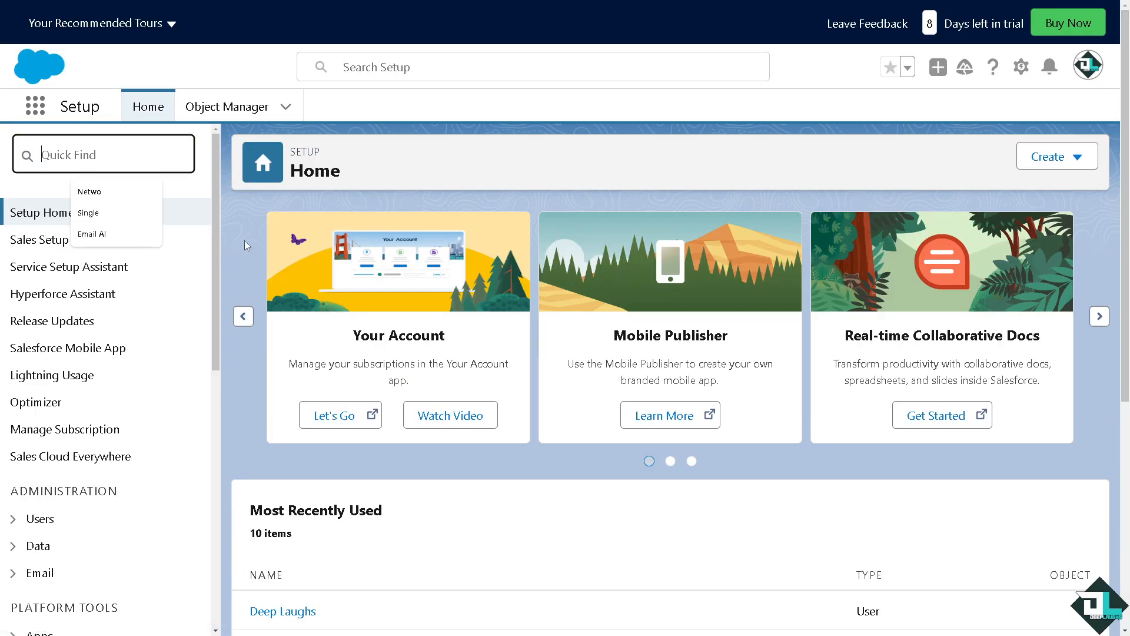
left_click(330, 207)
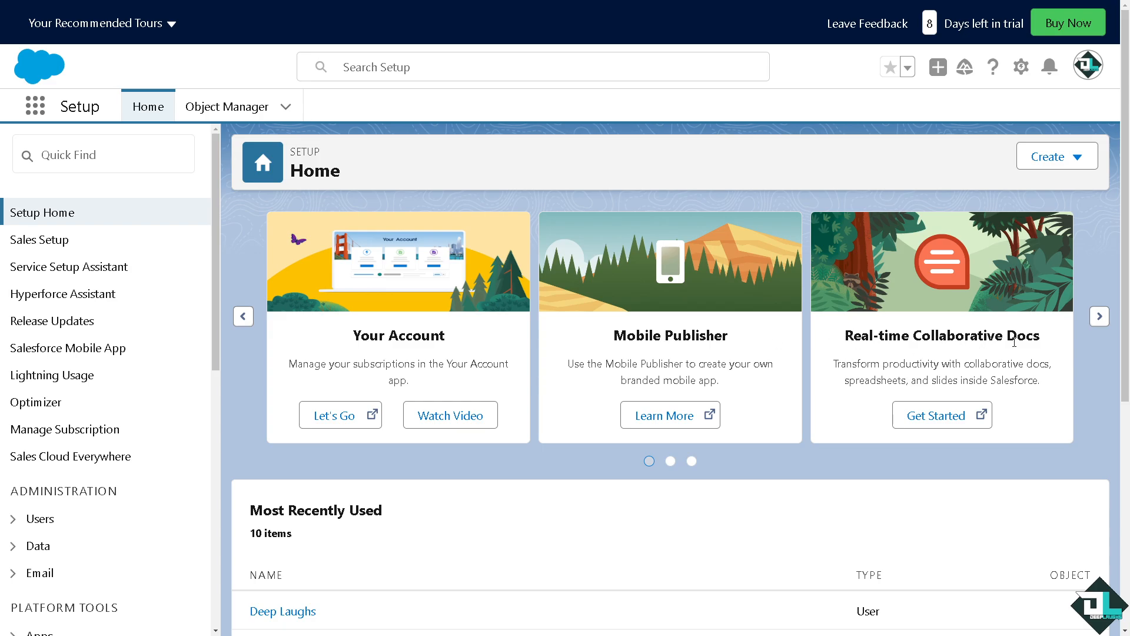
scroll(1002, 351, "down", 3)
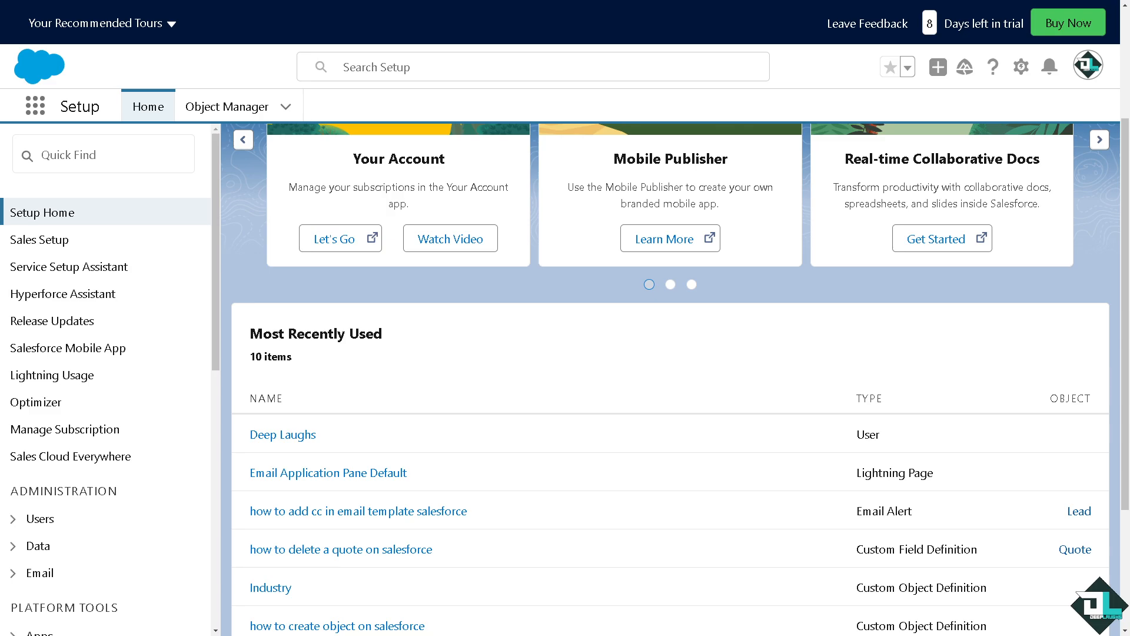
Step: Open a new custom object form from the Object Manager and review its definition fields and optional settings
left_click(286, 107)
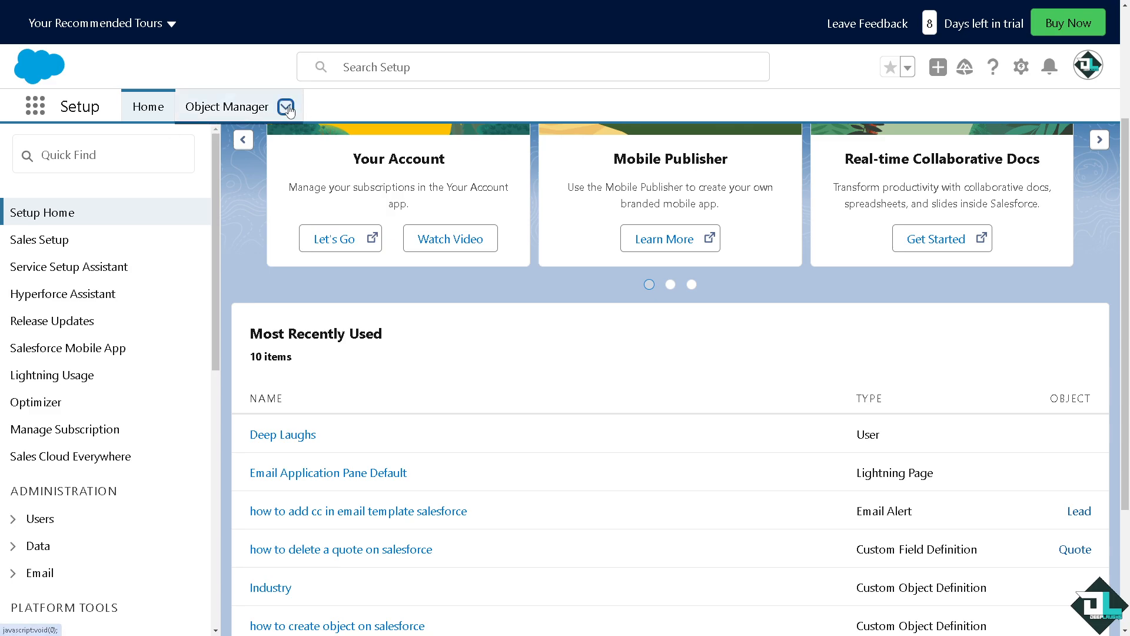
left_click(249, 109)
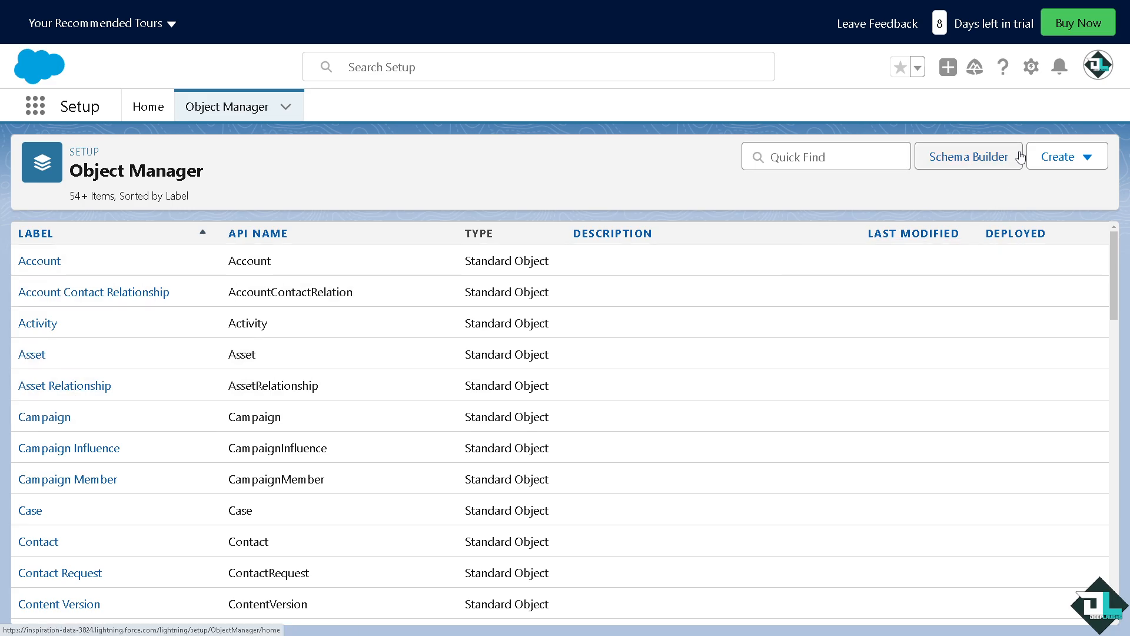
left_click(1058, 160)
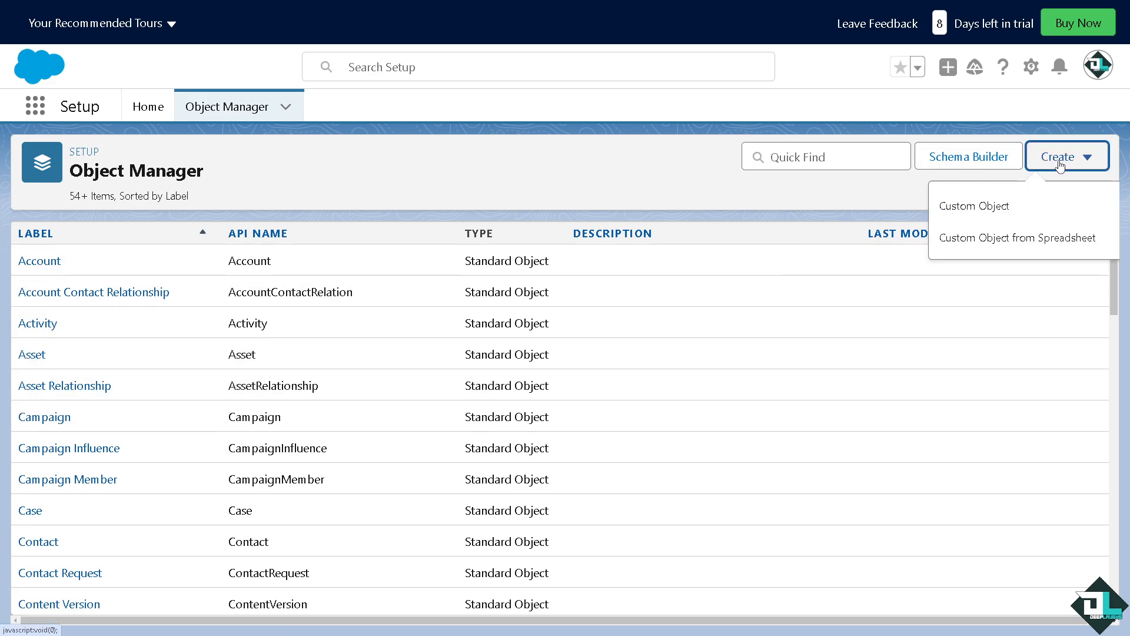
left_click(1003, 214)
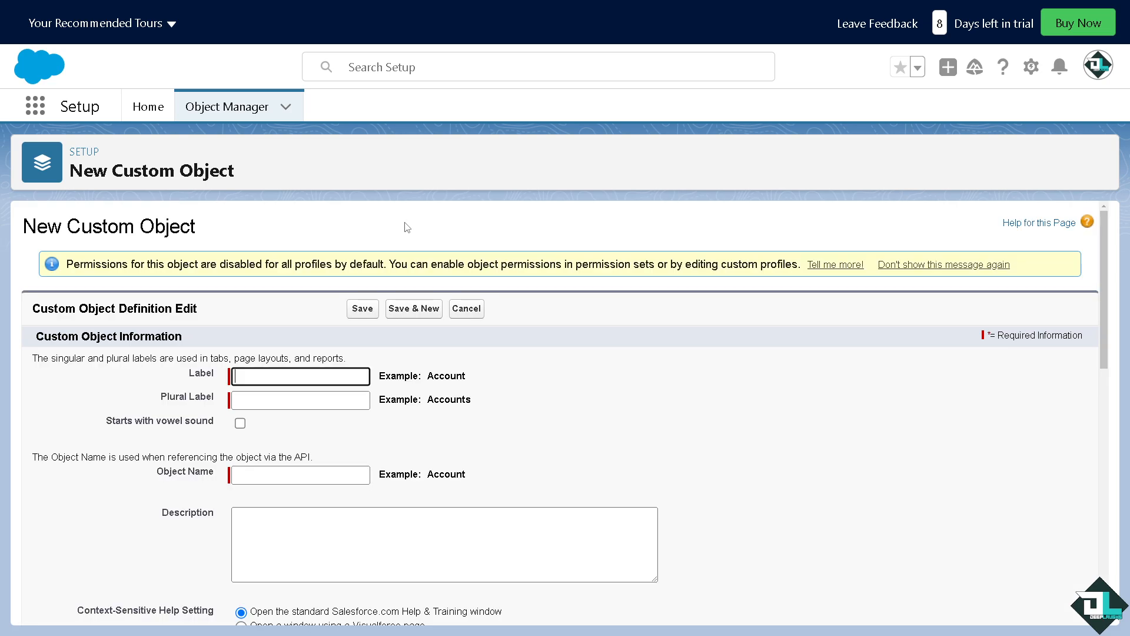
scroll(353, 329, "down", 1)
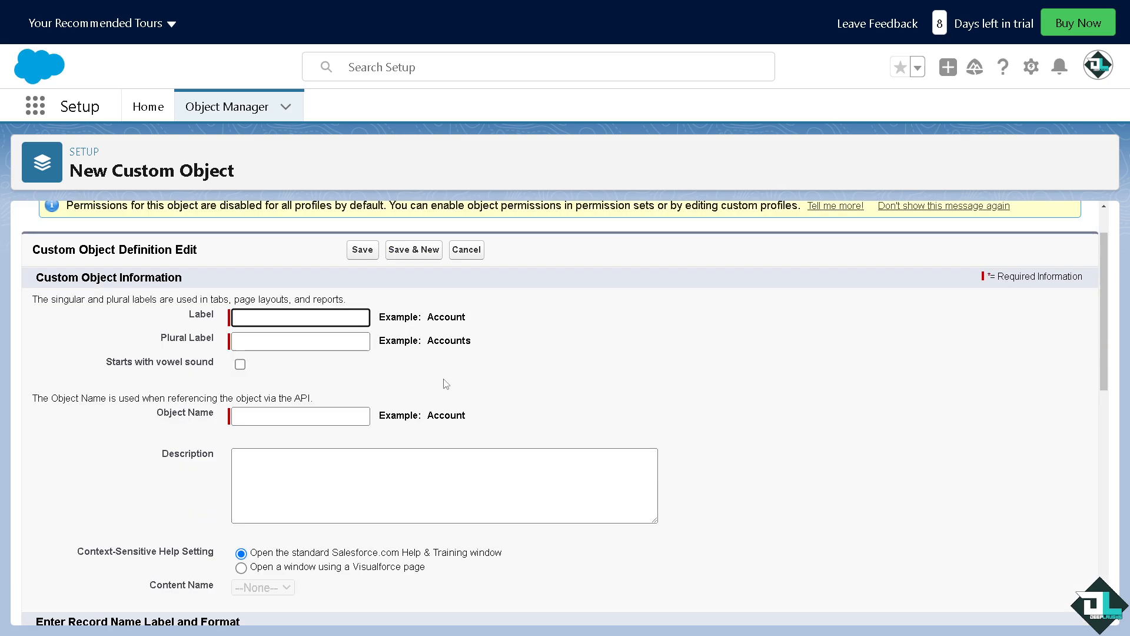
scroll(366, 459, "down", 2)
scroll(365, 460, "down", 7)
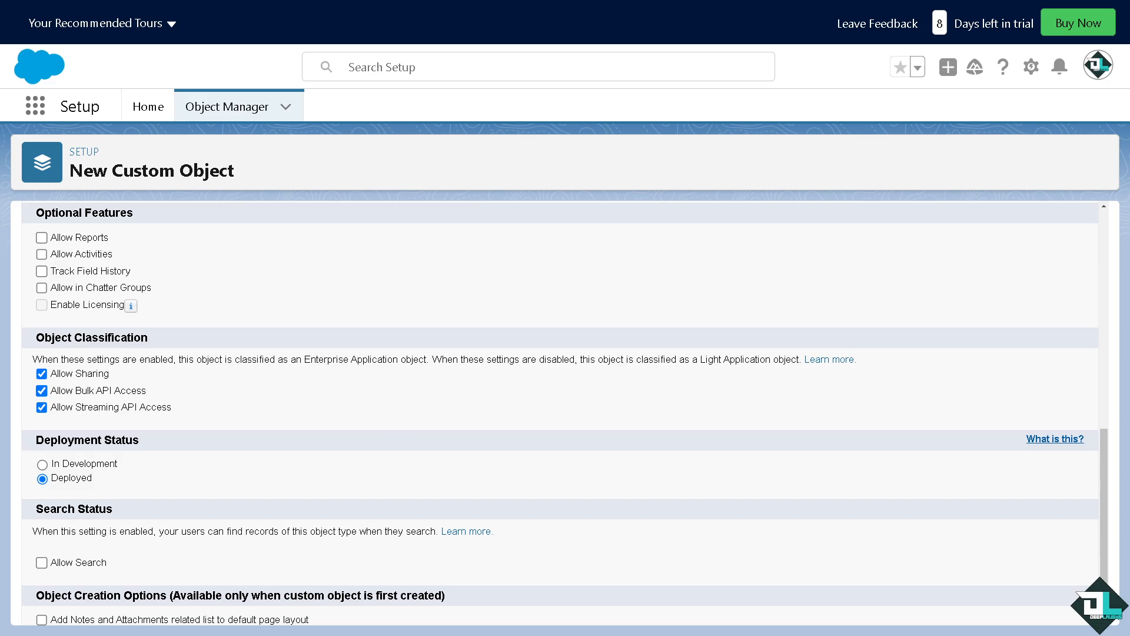
scroll(232, 192, "up", 3)
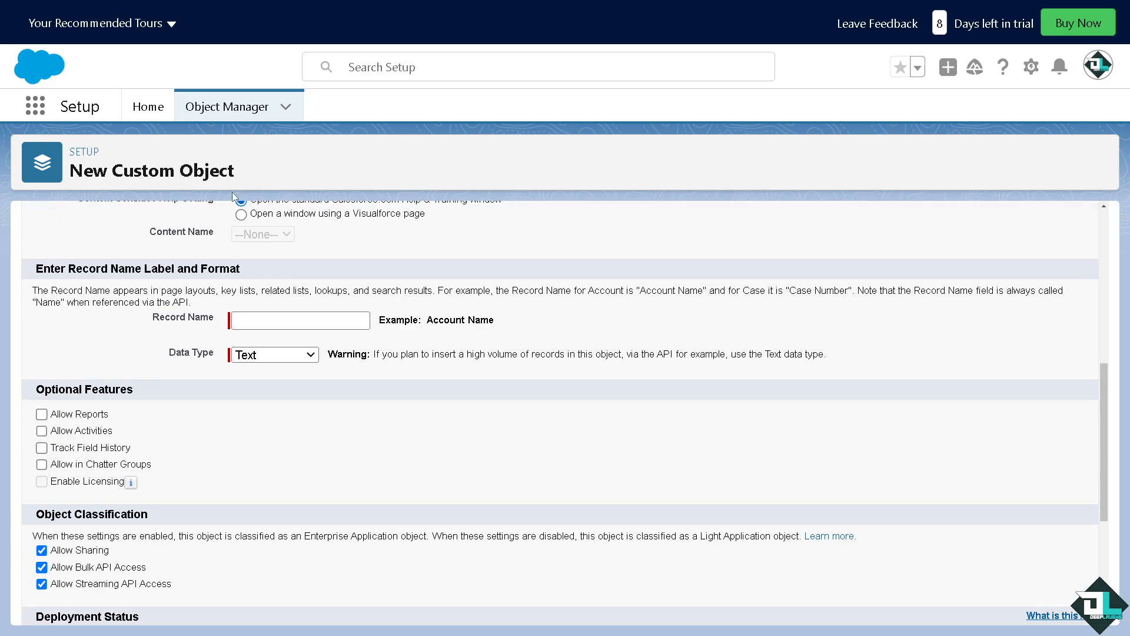
Step: Search Setup for "Autom", view Automation Home (Beta), and explore the option to start with an automation template
left_click(148, 107)
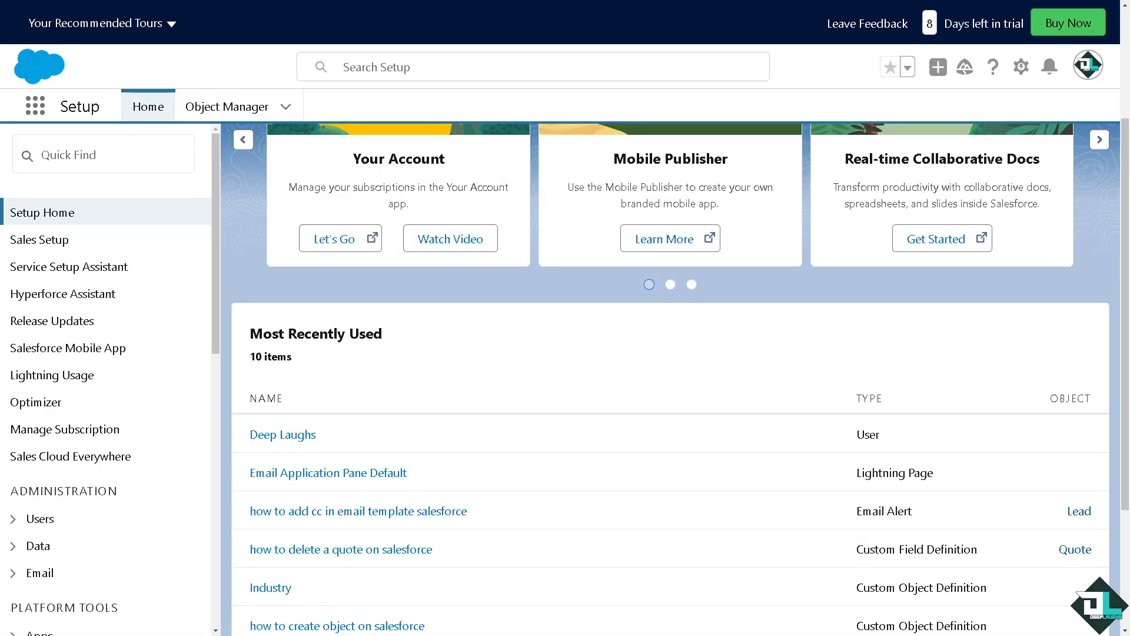
left_click(96, 155)
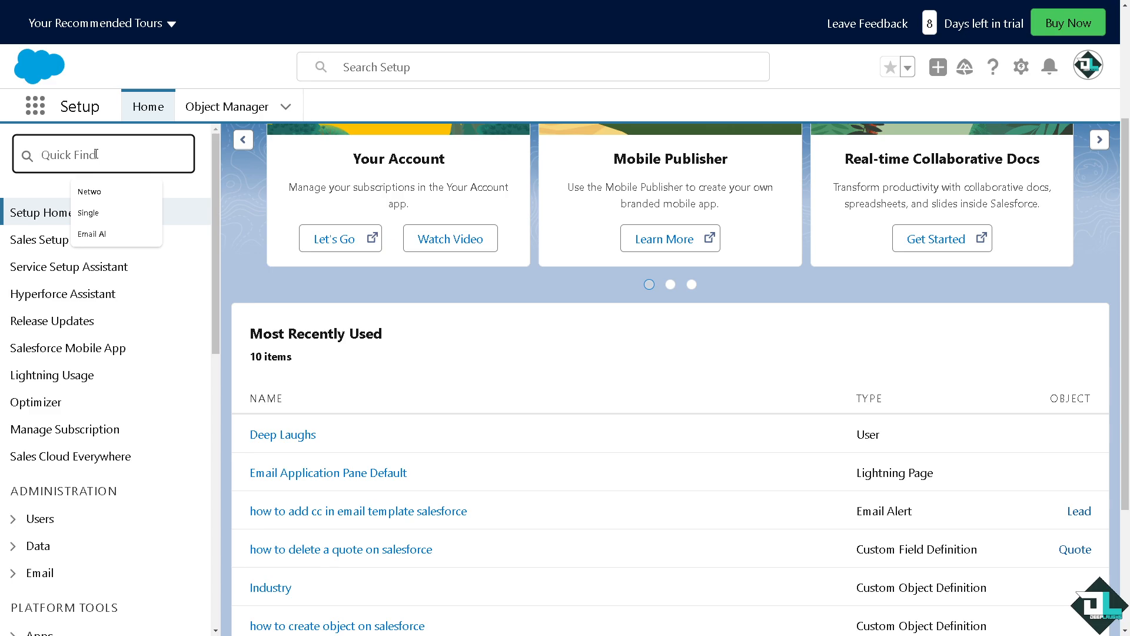
type("Autom")
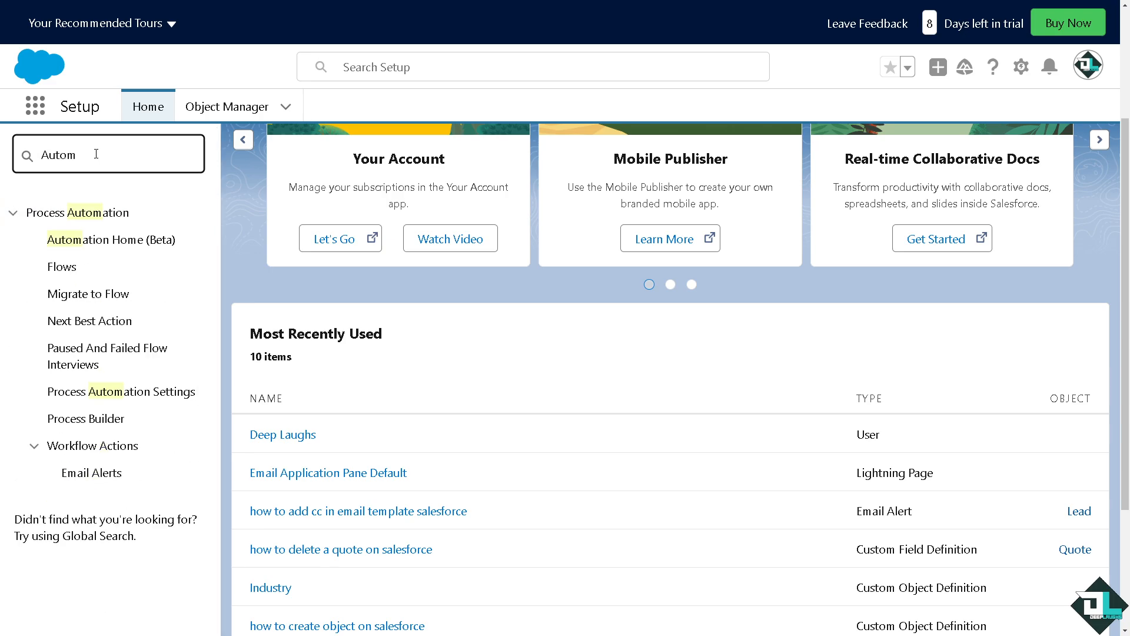
left_click(98, 249)
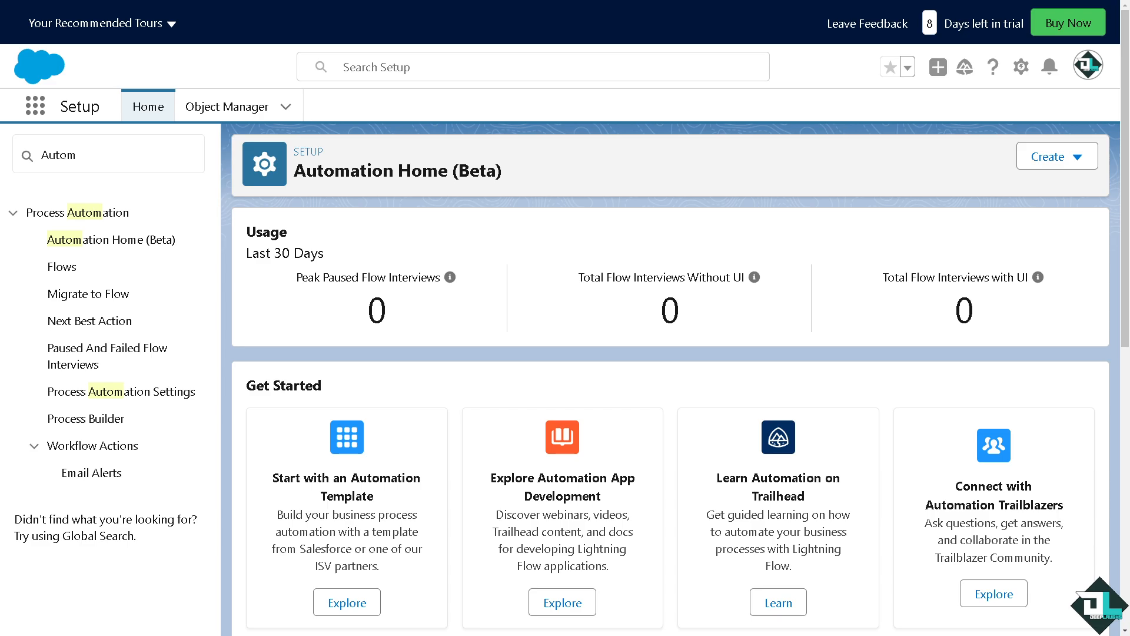
scroll(685, 391, "down", 2)
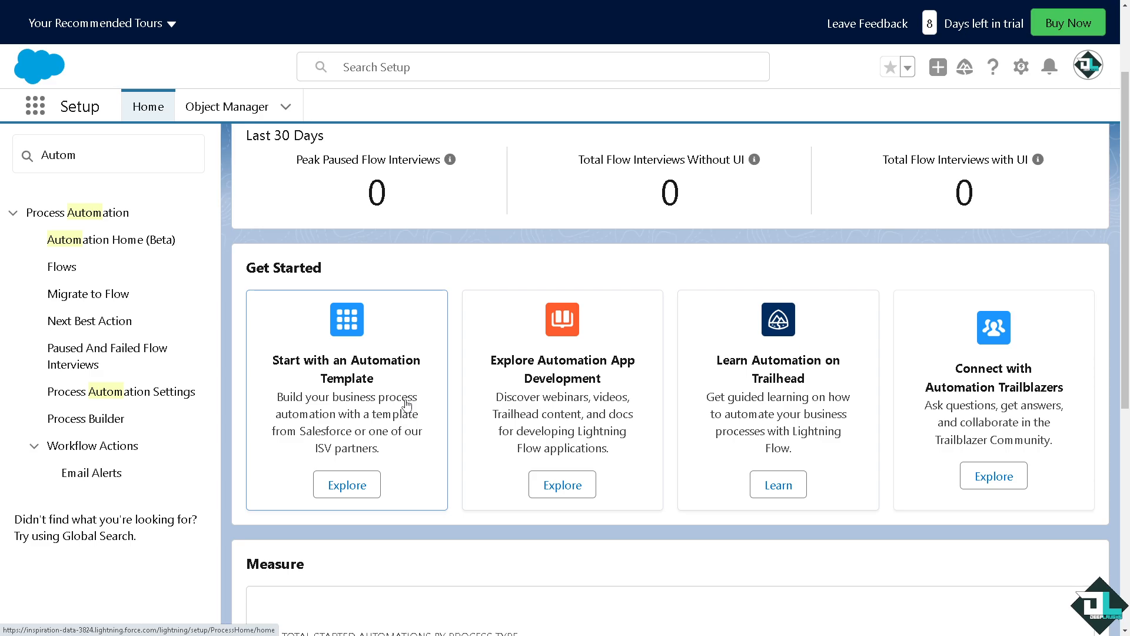
scroll(406, 405, "down", 2)
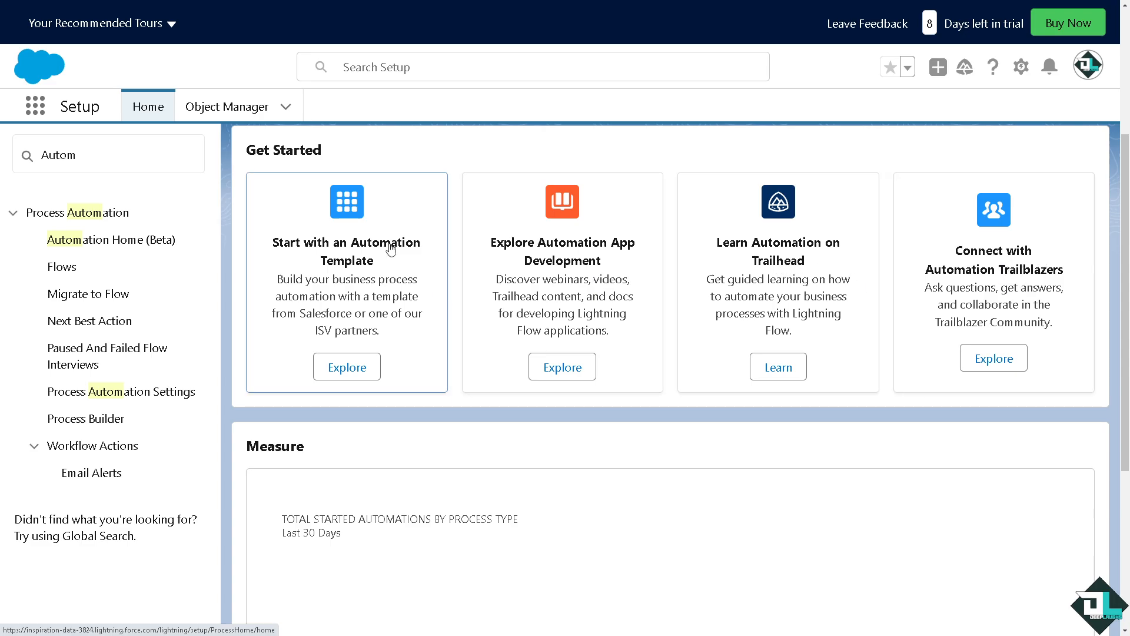
left_click(352, 374)
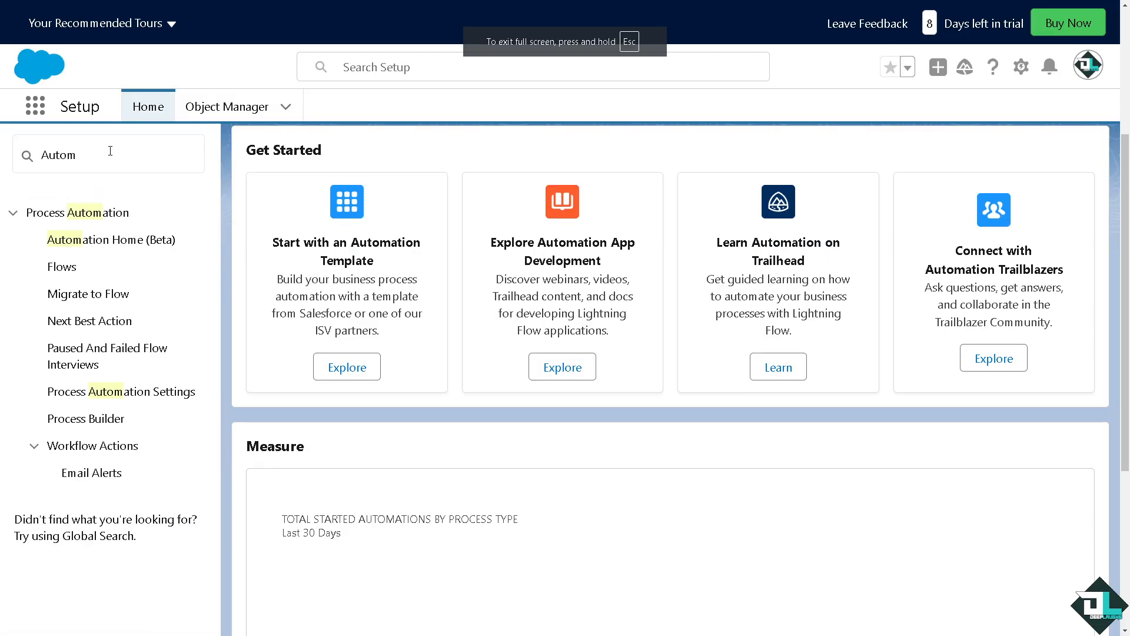
Step: Search Setup for "flow", open a new email alert form from Email Alerts, and review its recipient and sender fields
left_click(110, 151)
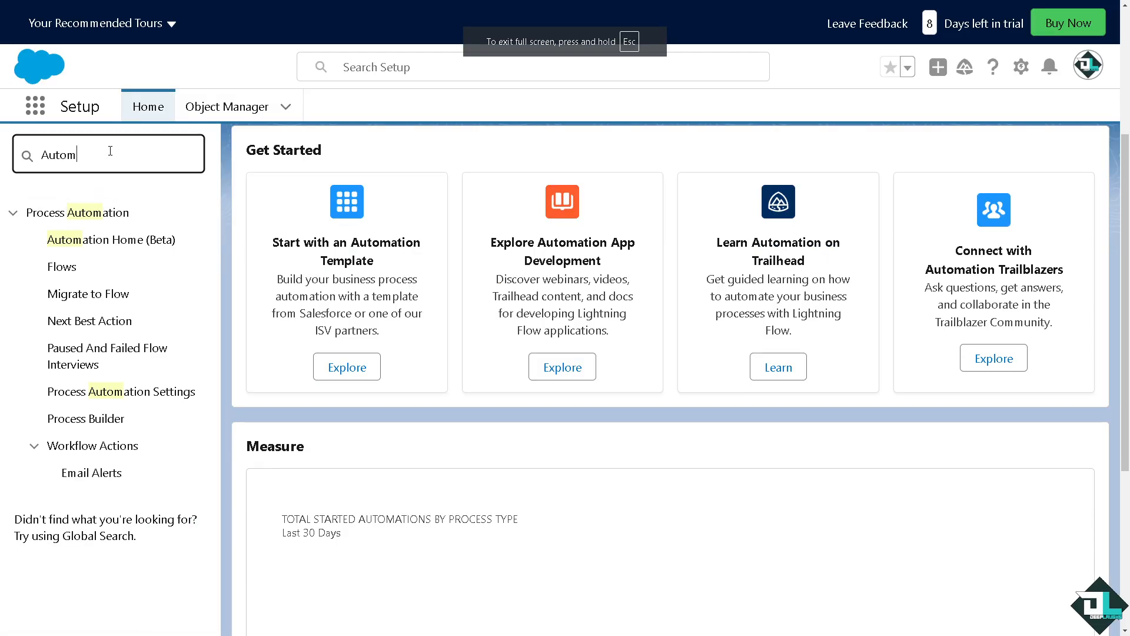
double_click(110, 150)
type("flow")
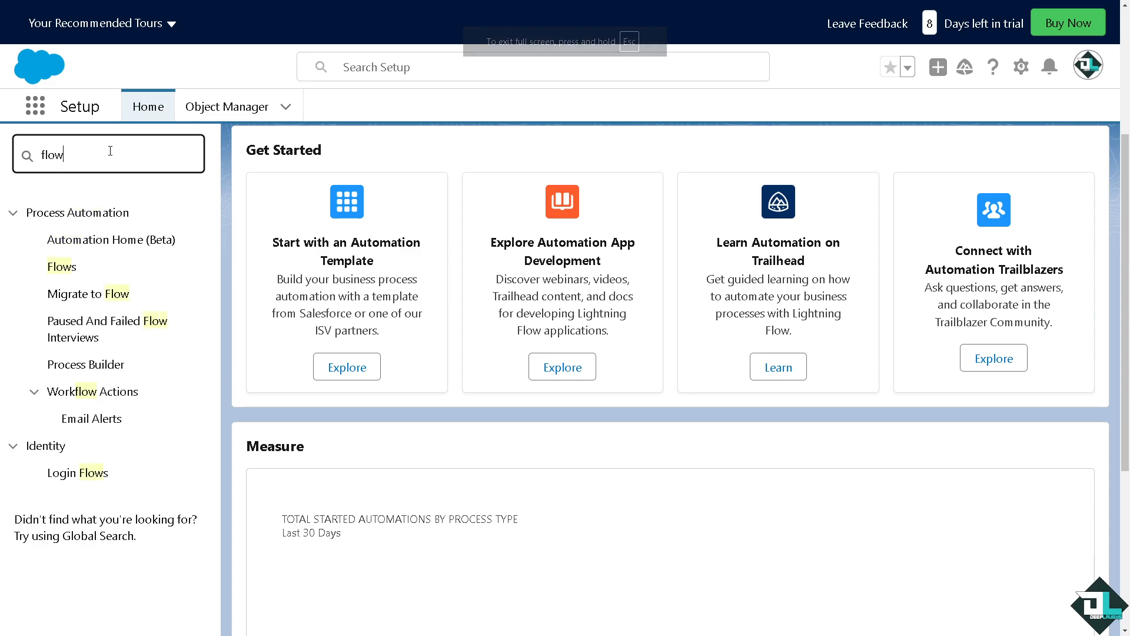
left_click(94, 278)
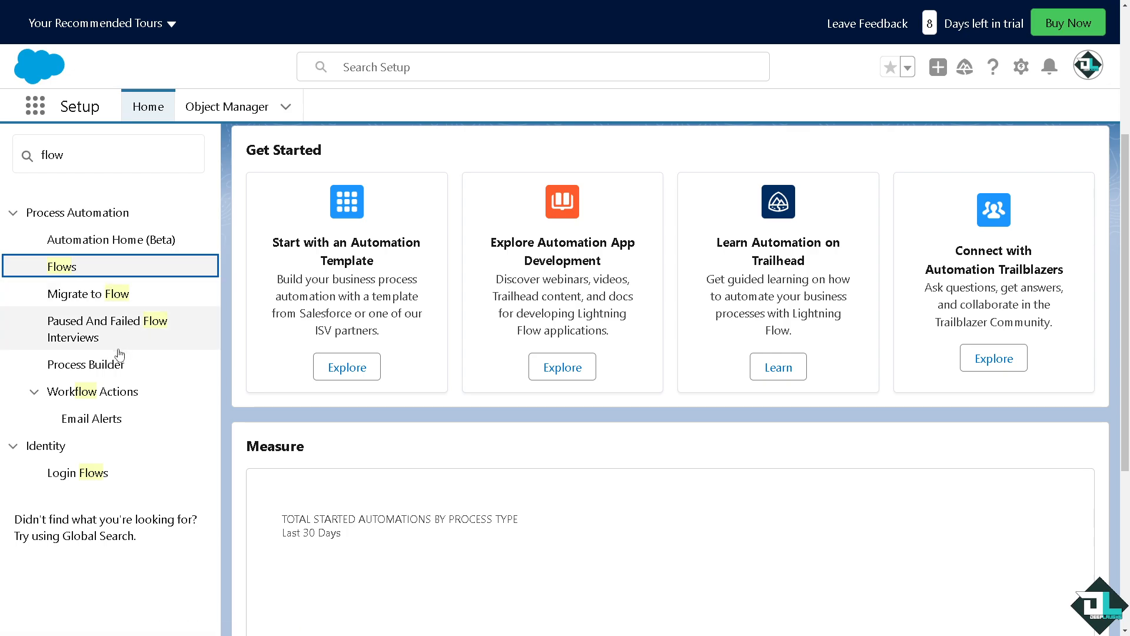
left_click(99, 421)
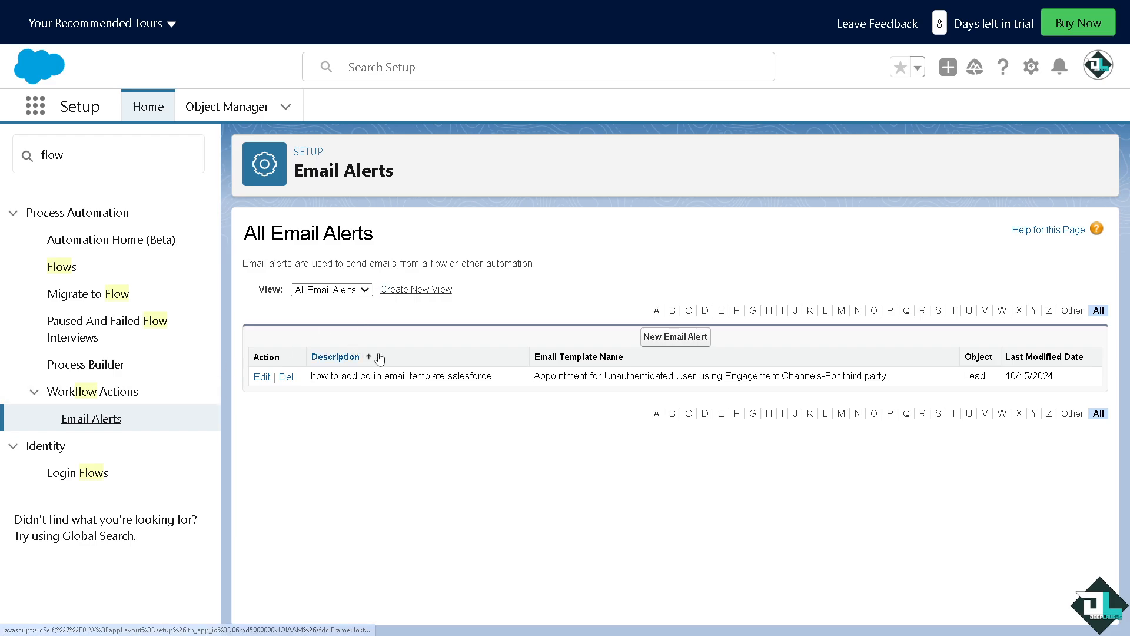
left_click(685, 342)
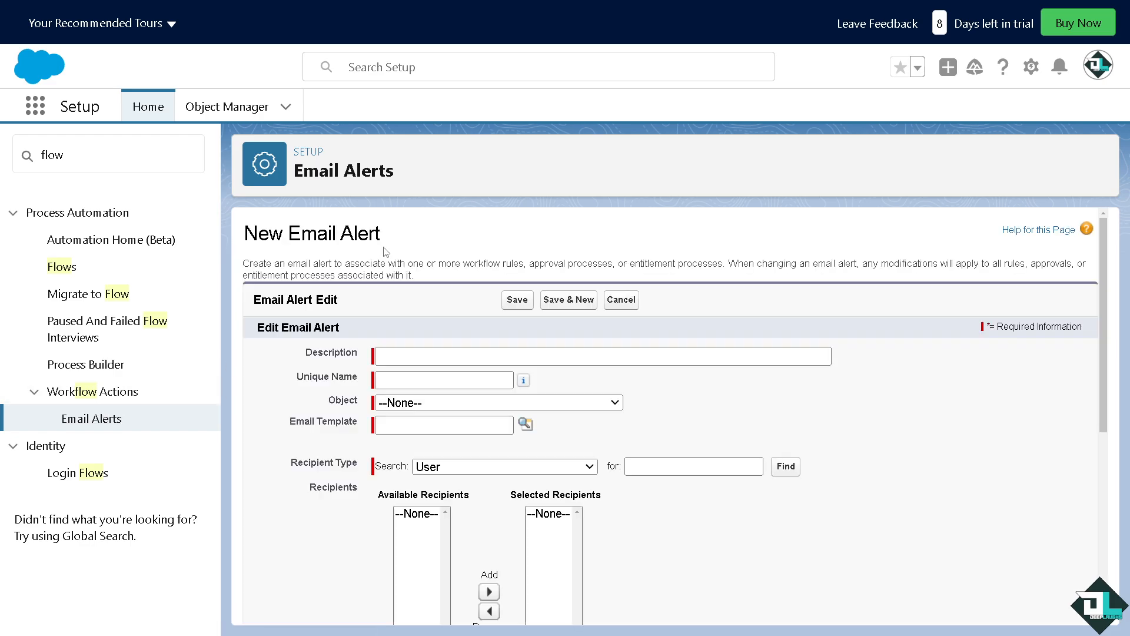
scroll(437, 349, "down", 3)
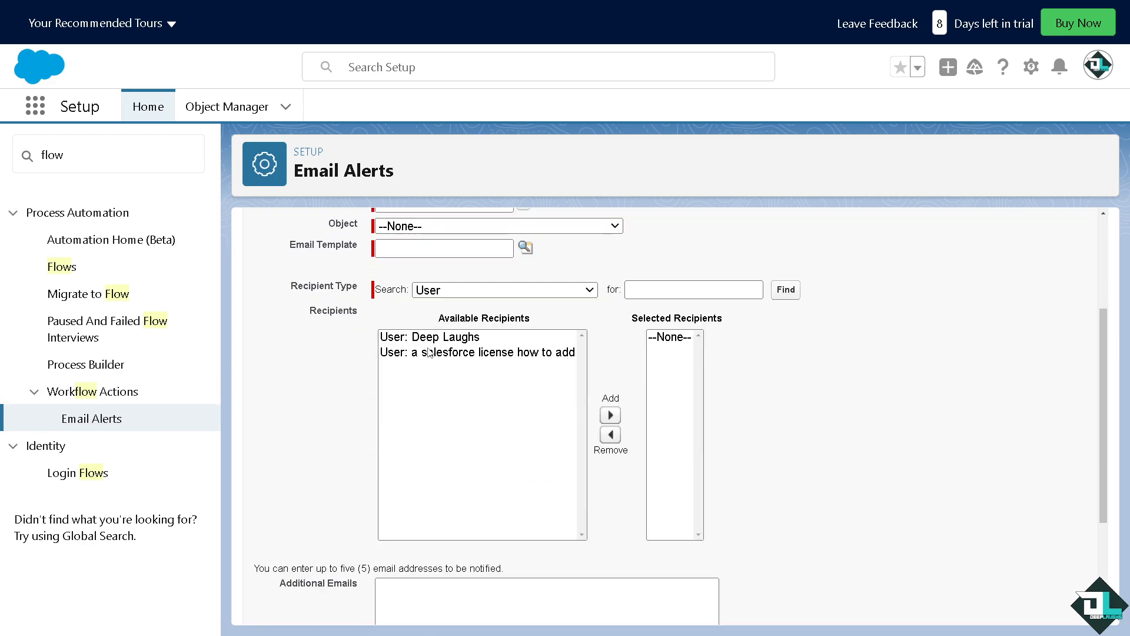
scroll(429, 351, "down", 3)
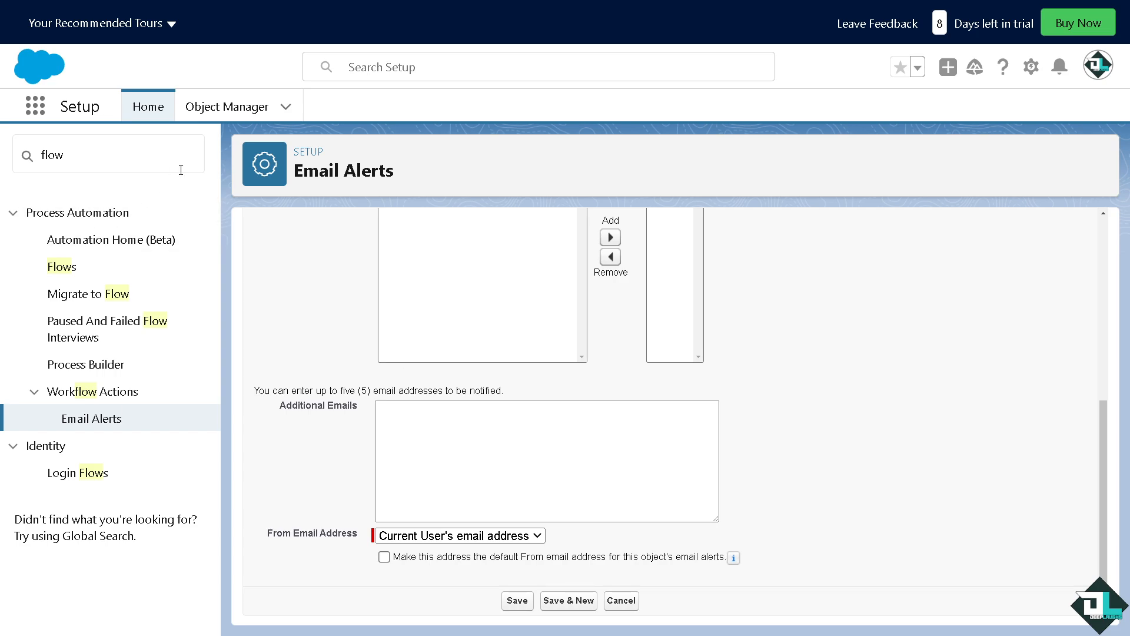
Step: Search Setup for "Ein" and view the Einstein.ai page and the Einstein Conversation Insights Assessor's readiness report options
left_click_drag(90, 153, 43, 151)
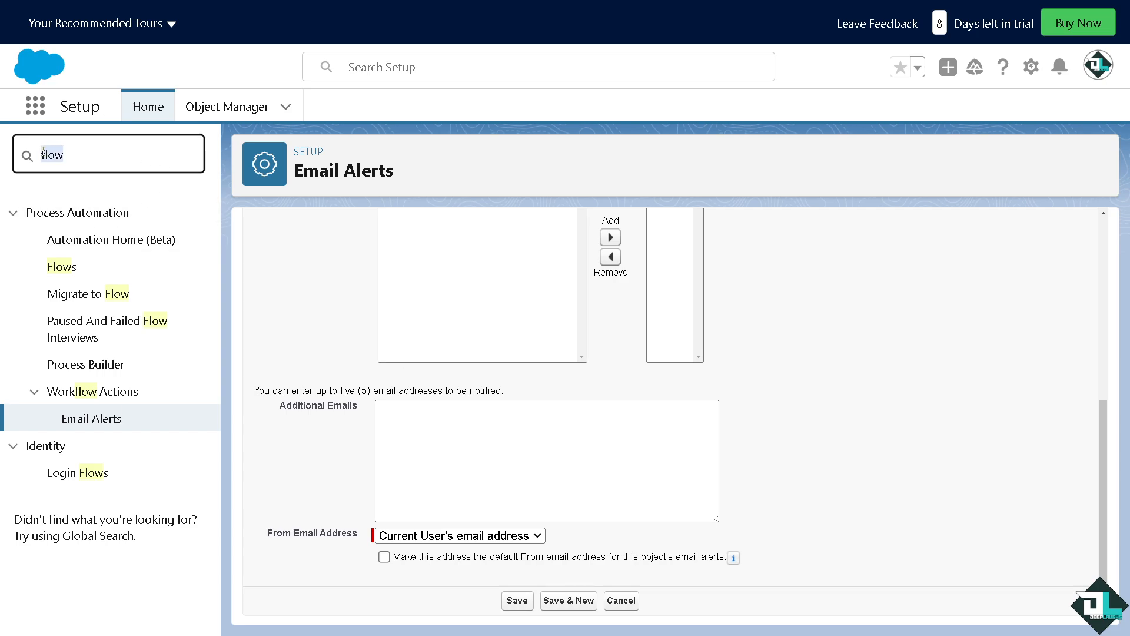
type("Ein")
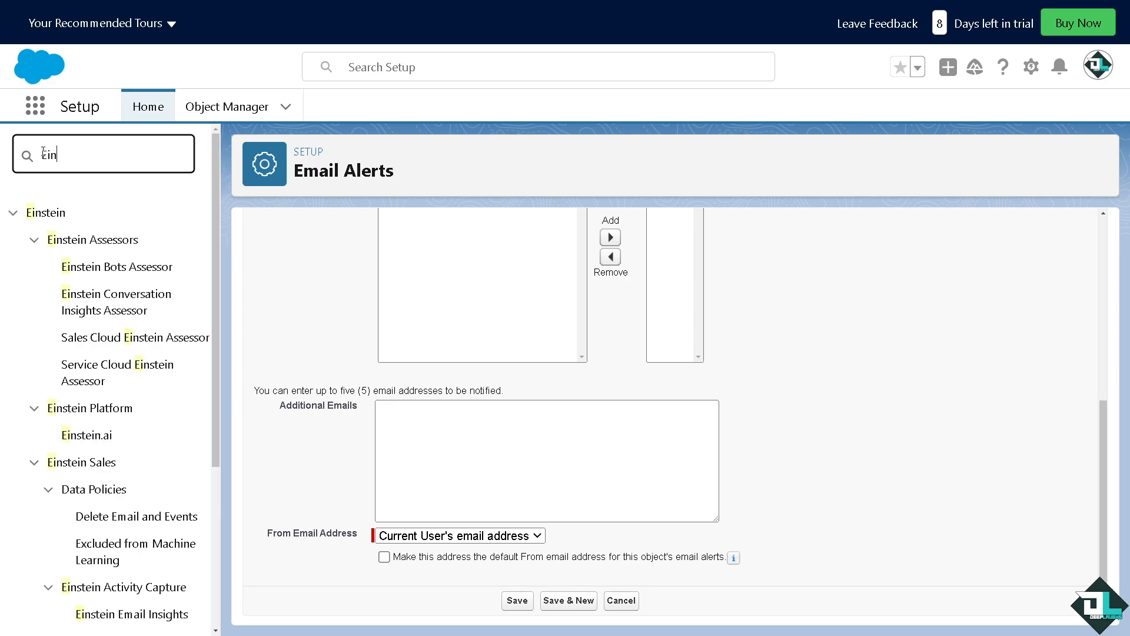
left_click(76, 439)
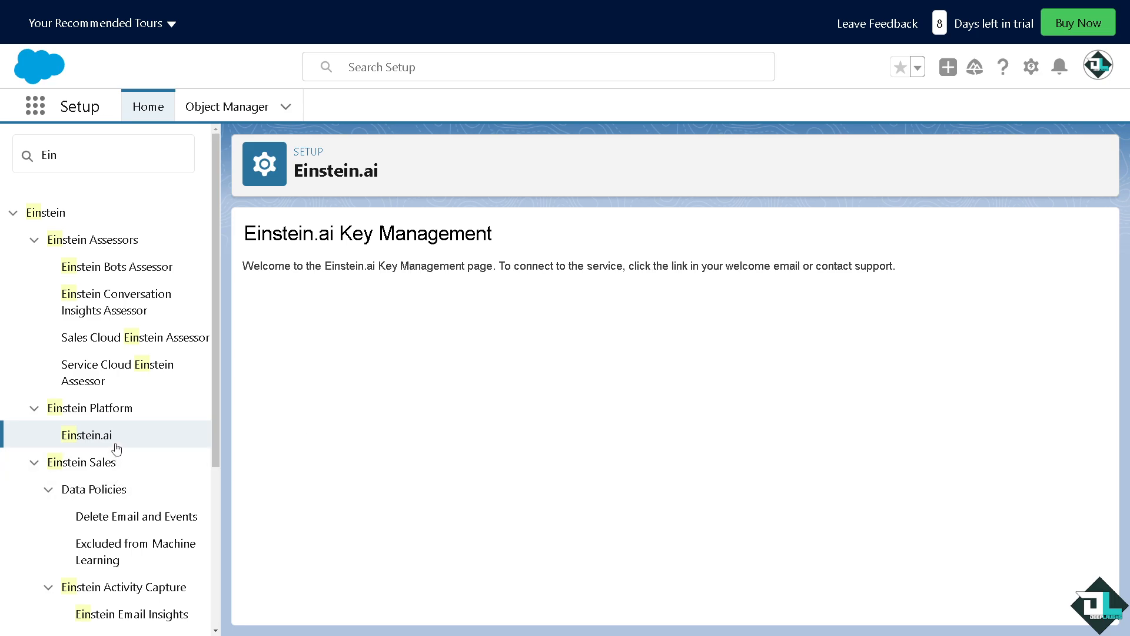
left_click(107, 293)
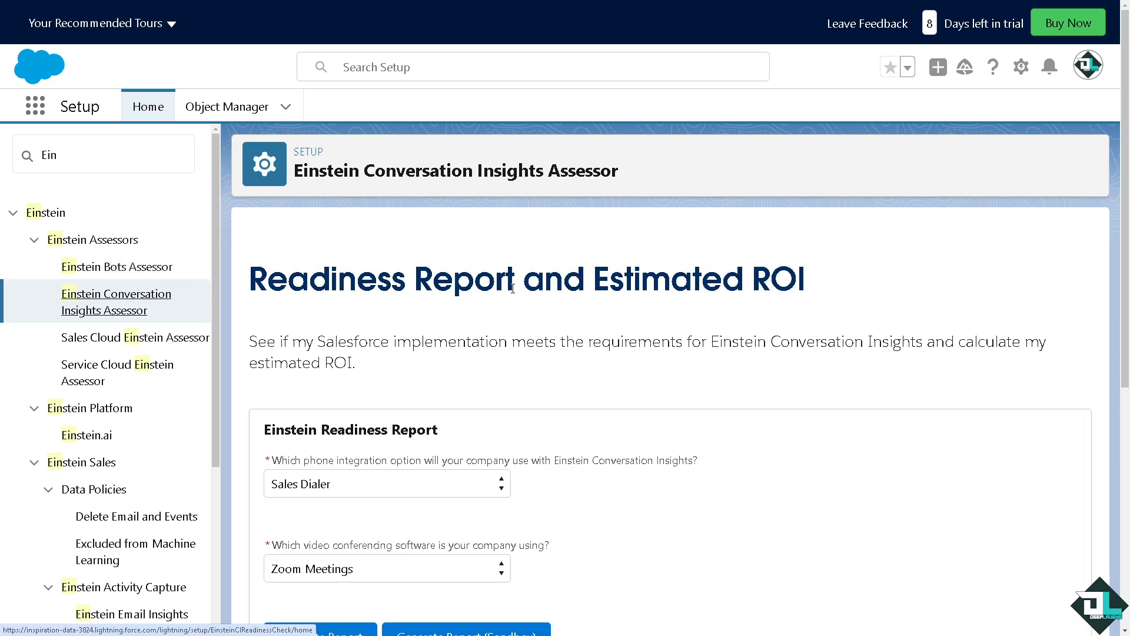
scroll(511, 328, "down", 5)
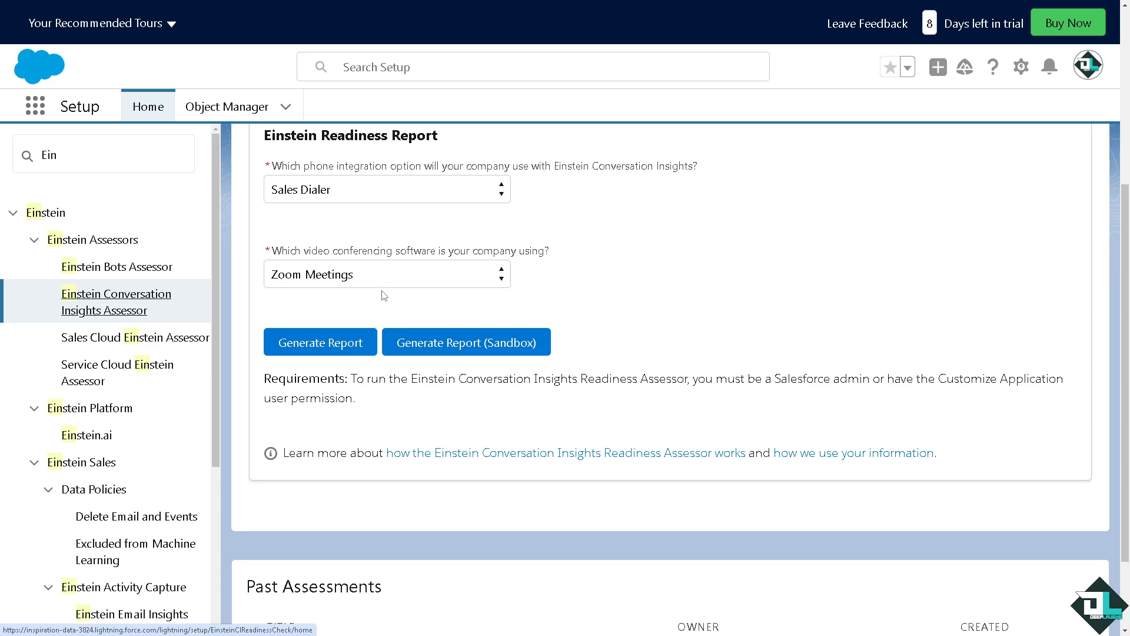
scroll(383, 295, "up", 3)
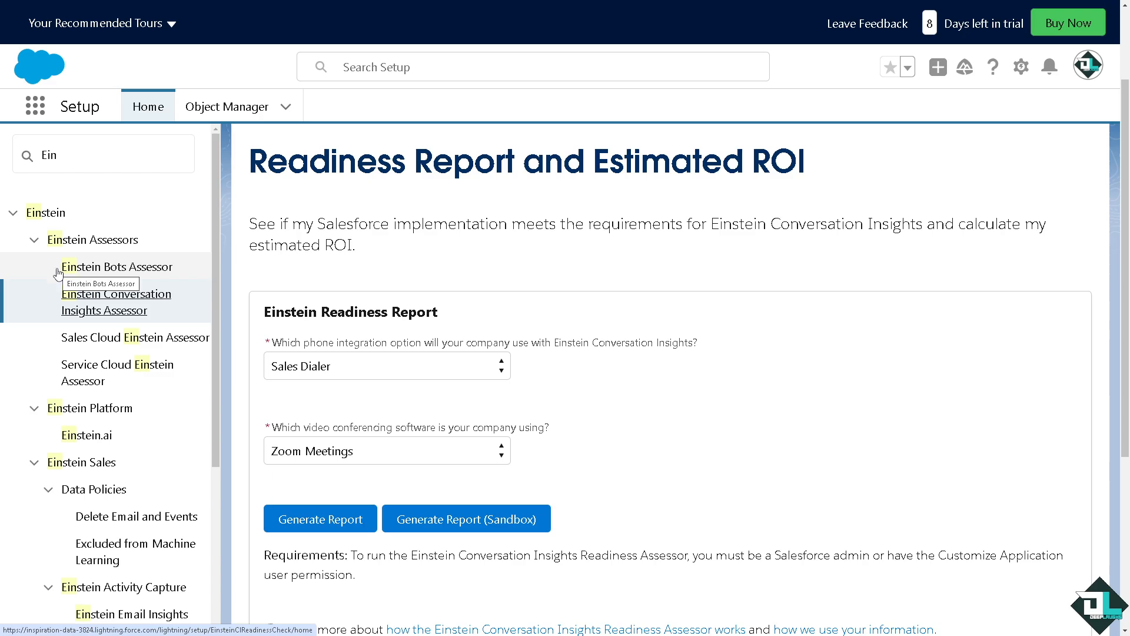
Step: Open the Einstein Search settings and review the available search features
scroll(57, 272, "down", 7)
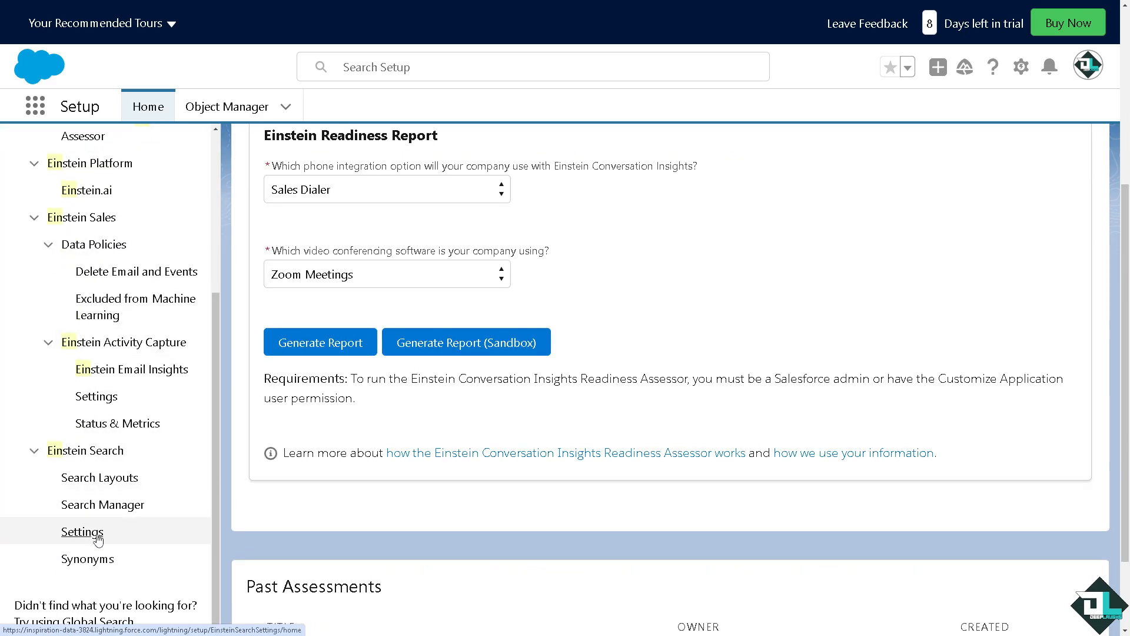
left_click(83, 532)
scroll(353, 353, "down", 2)
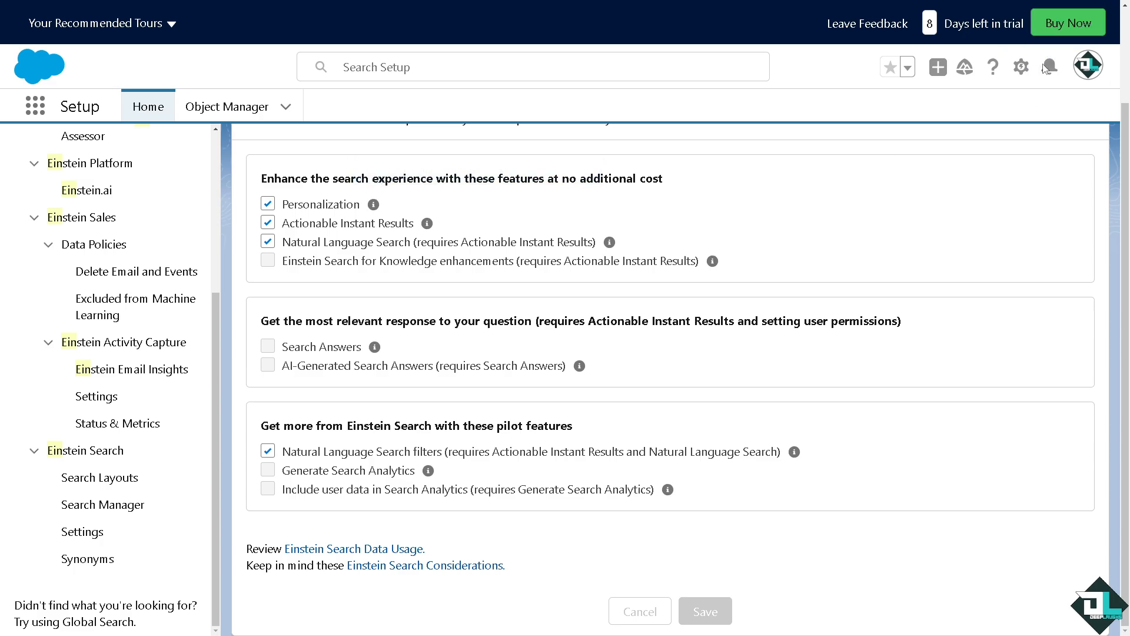
Step: Switch from Lightning Experience to Salesforce Classic
left_click(1088, 64)
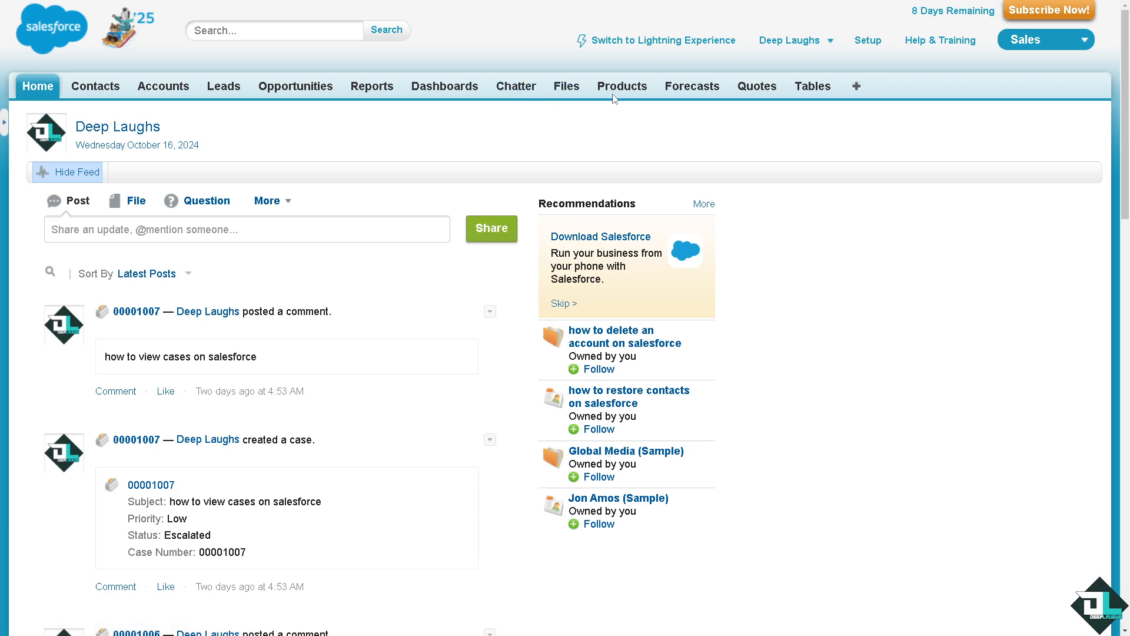
Step: Switch from Salesforce Classic back to Lightning Experience
left_click(655, 40)
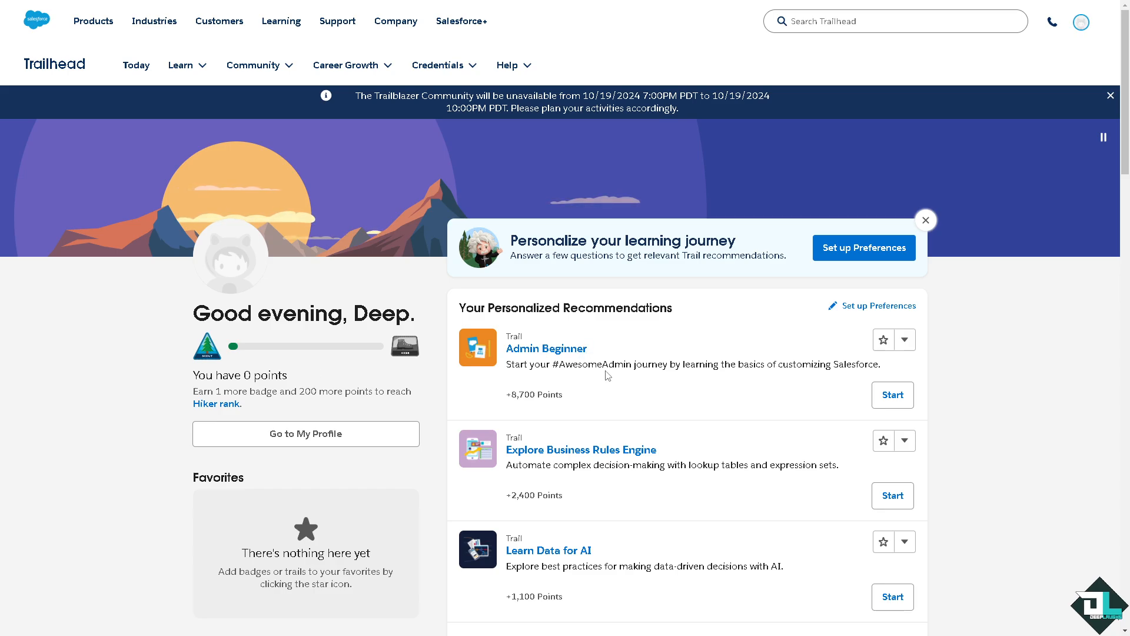
Step: Examine the Trailhead home page's personalized recommendations, activity-based modules and Explore Agentforce section
scroll(607, 375, "down", 2)
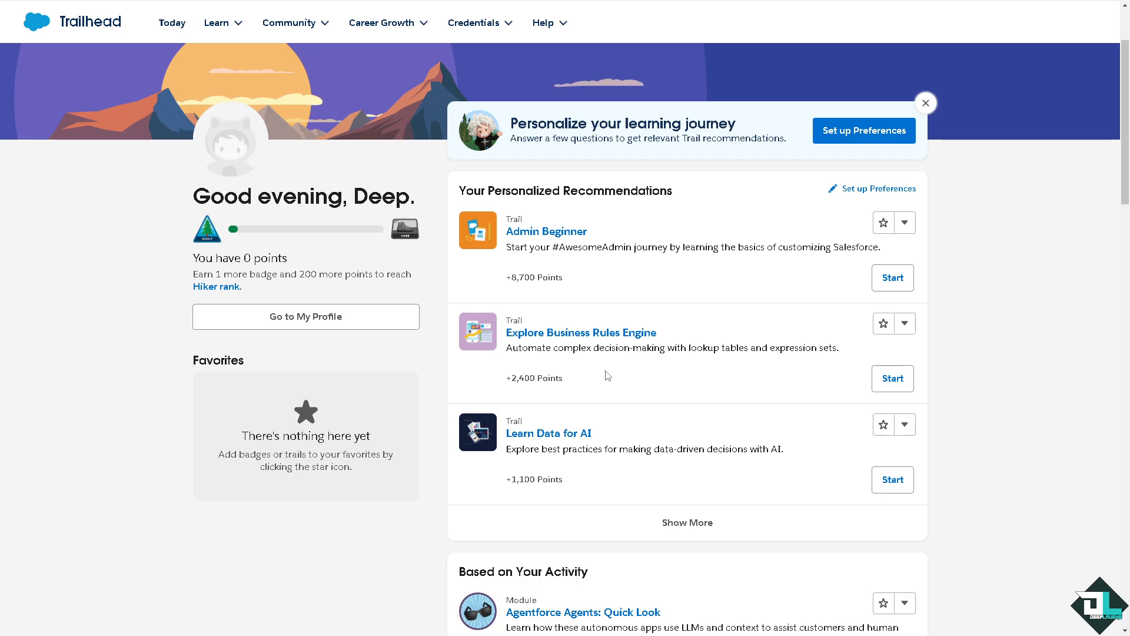
scroll(608, 376, "down", 2)
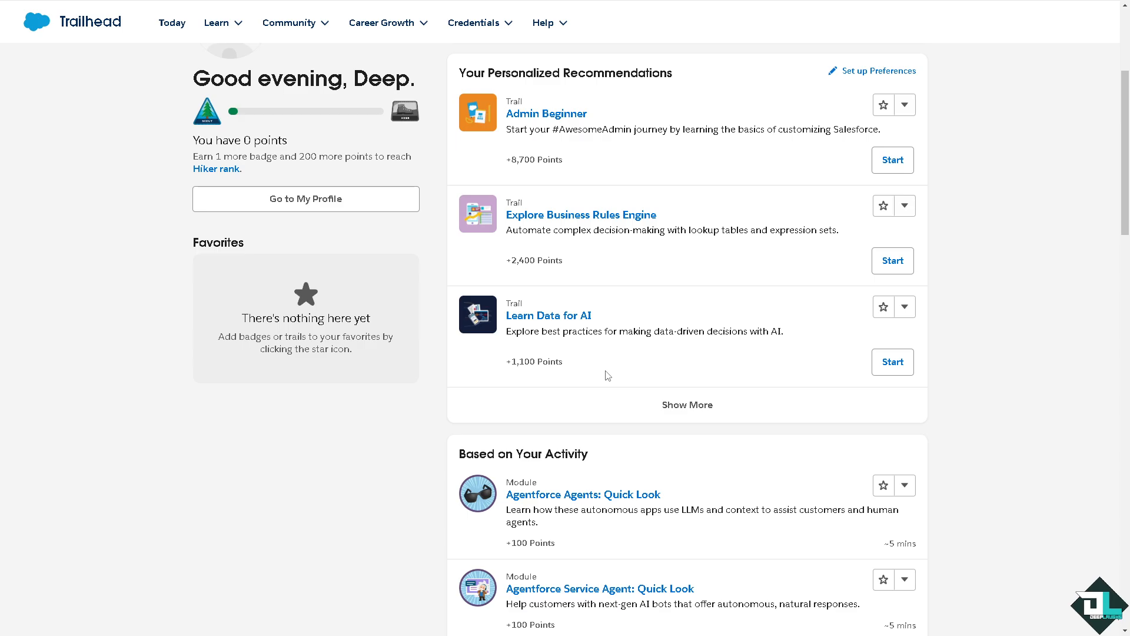
scroll(608, 375, "down", 2)
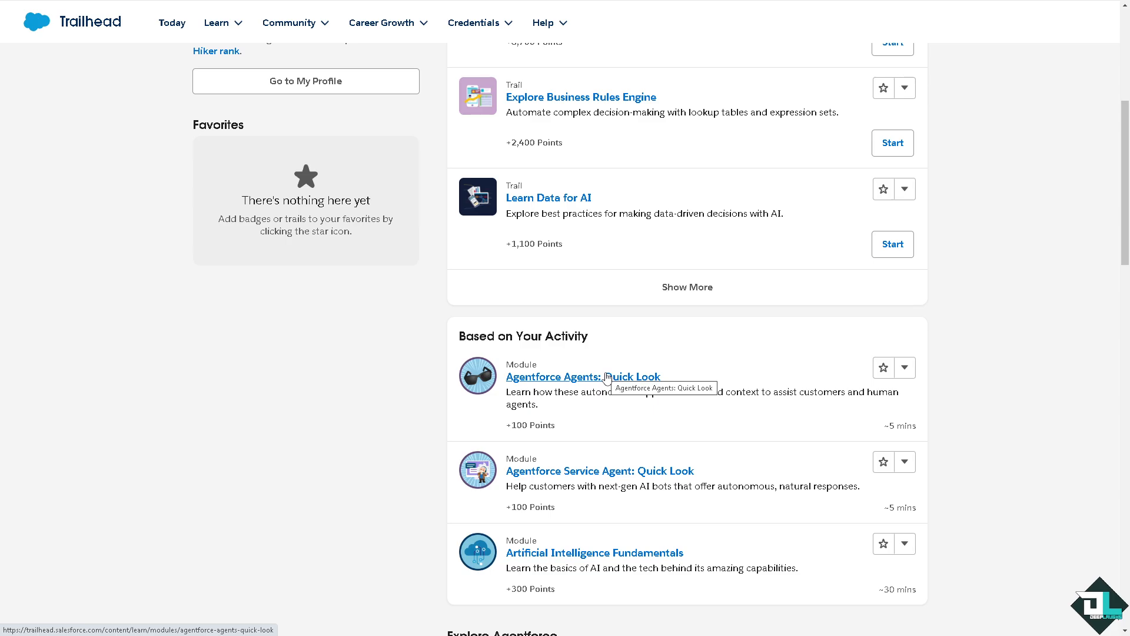
scroll(607, 375, "down", 4)
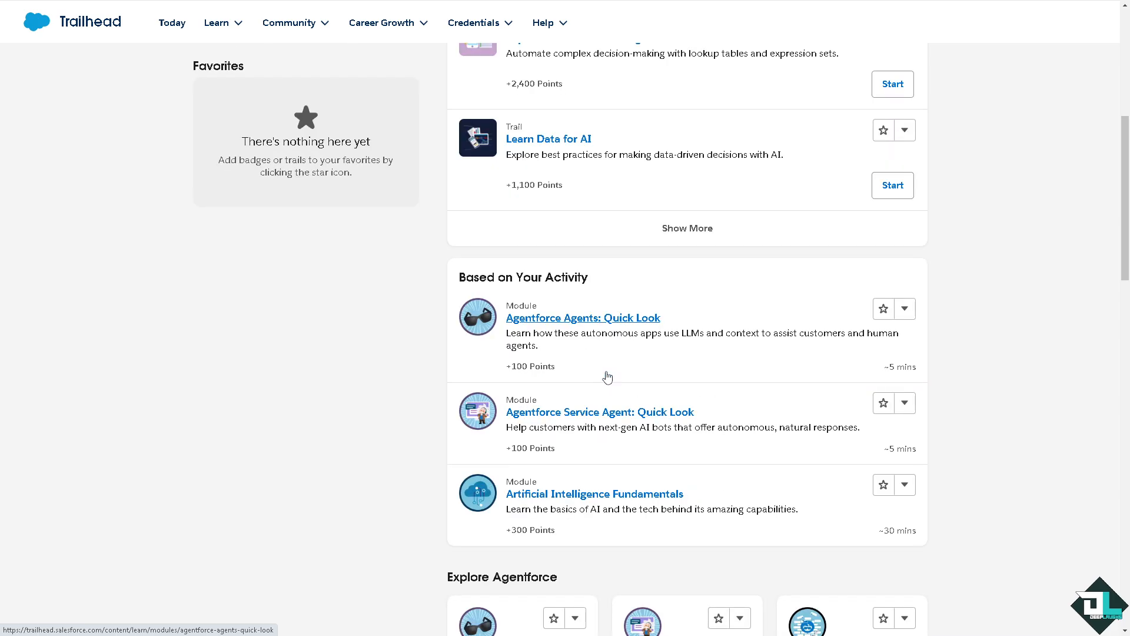
scroll(608, 375, "down", 2)
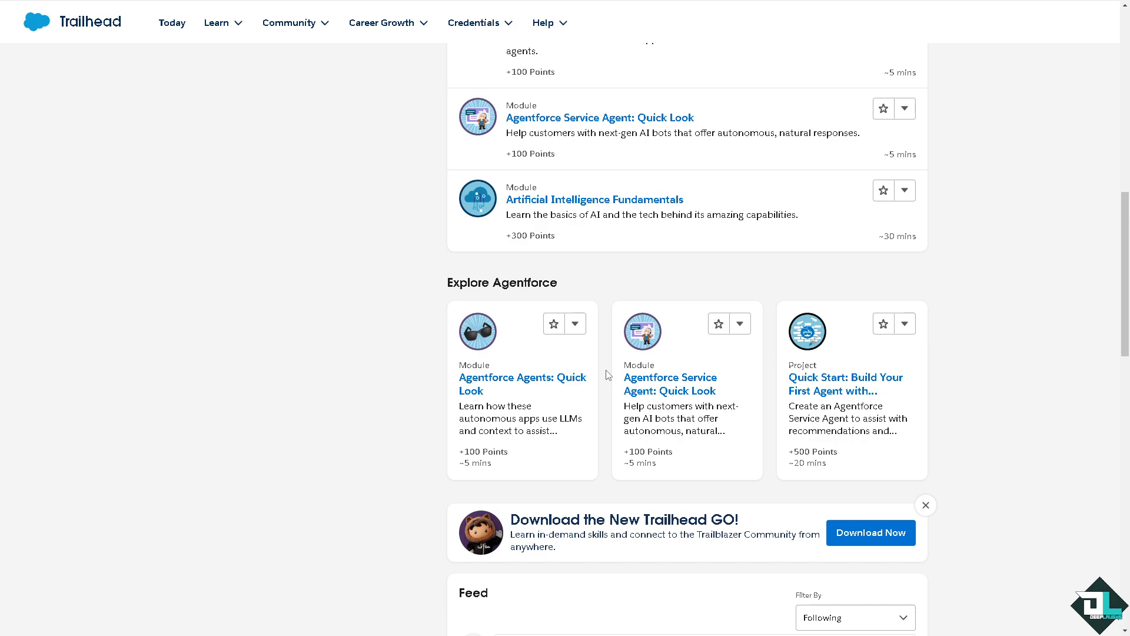
scroll(608, 375, "down", 1)
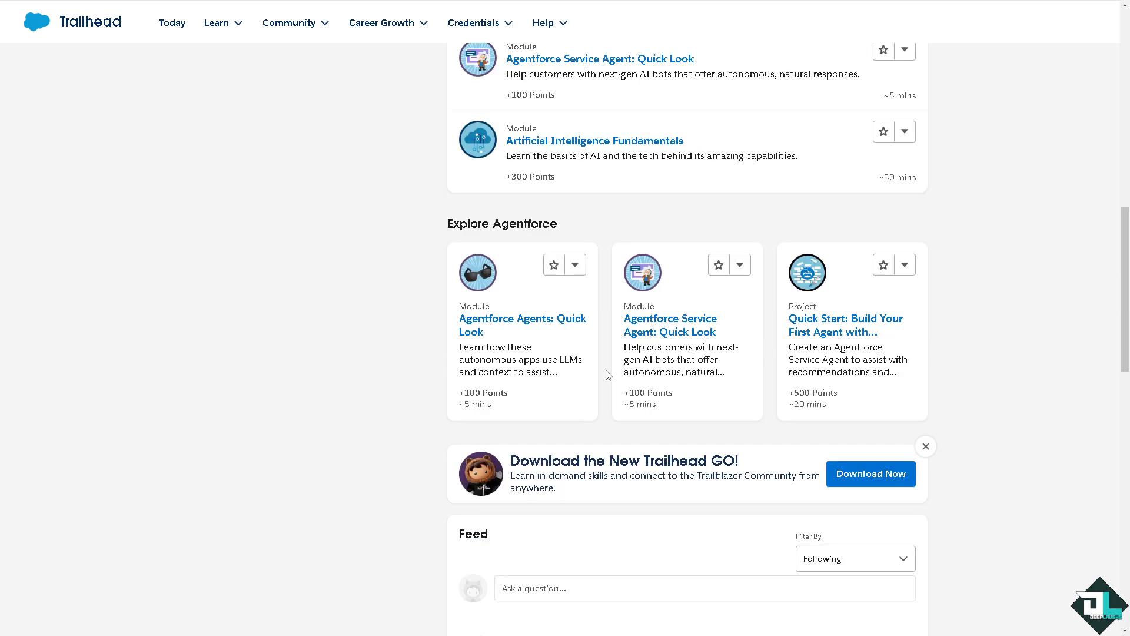
scroll(608, 375, "down", 1)
scroll(608, 375, "up", 12)
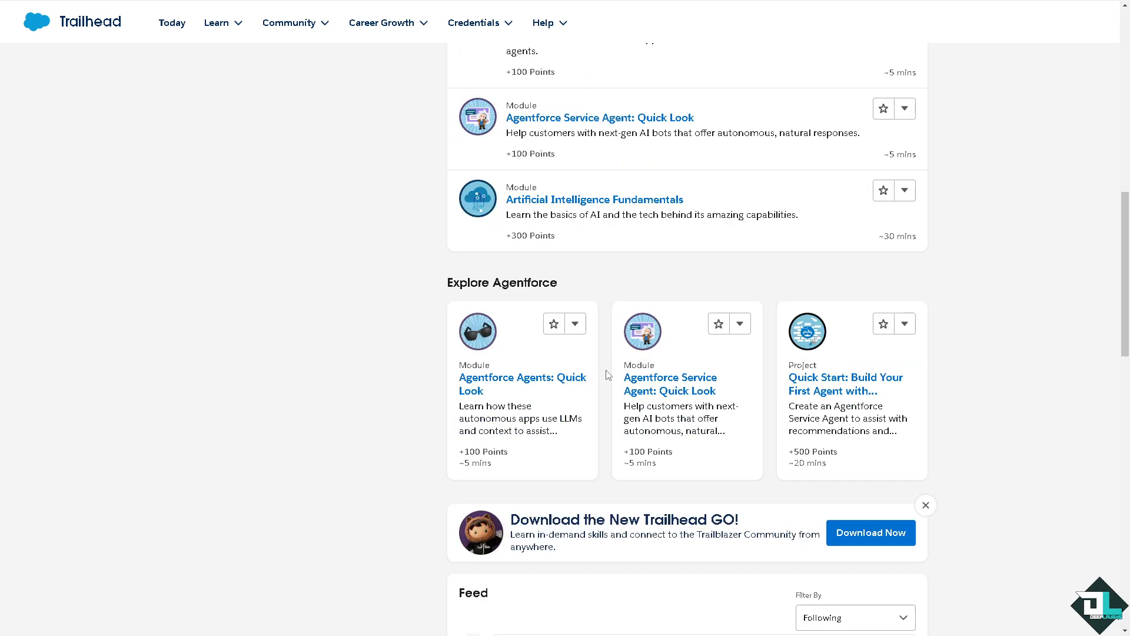